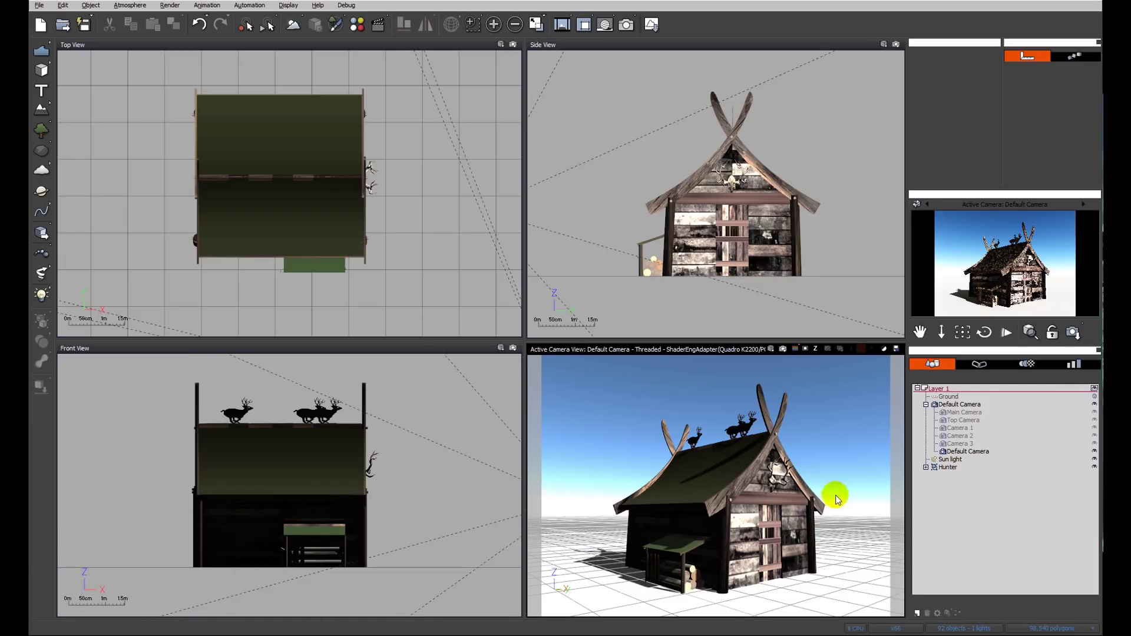
- Select only the hut roof, not the whole hut group
{"action": "left_click", "coordinate": [788, 520]}
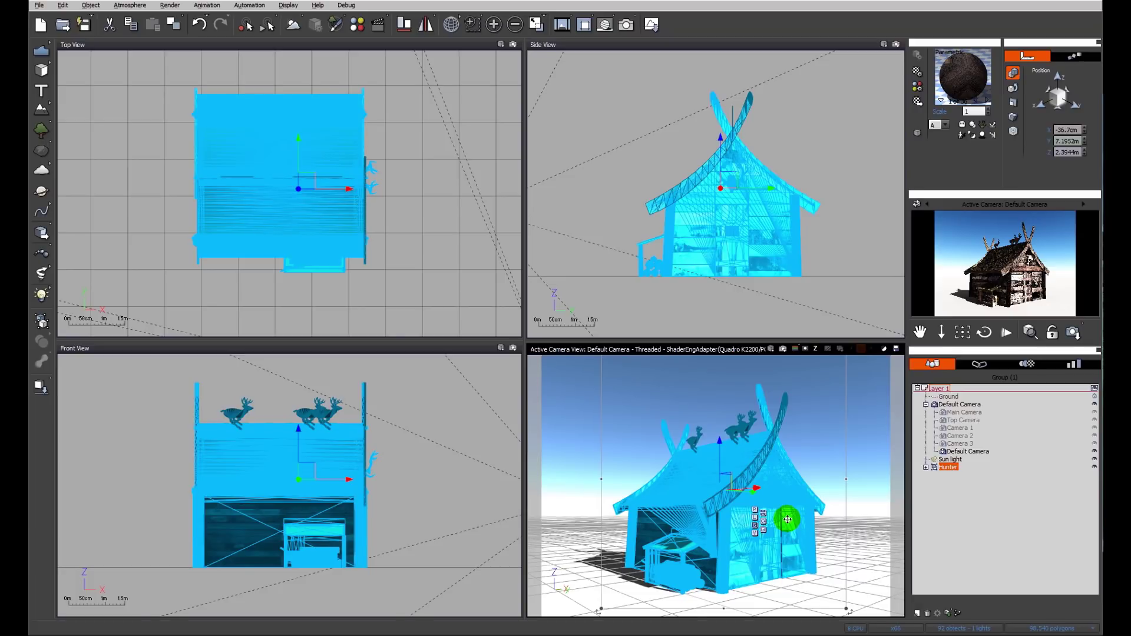
{"action": "left_click", "coordinate": [874, 433]}
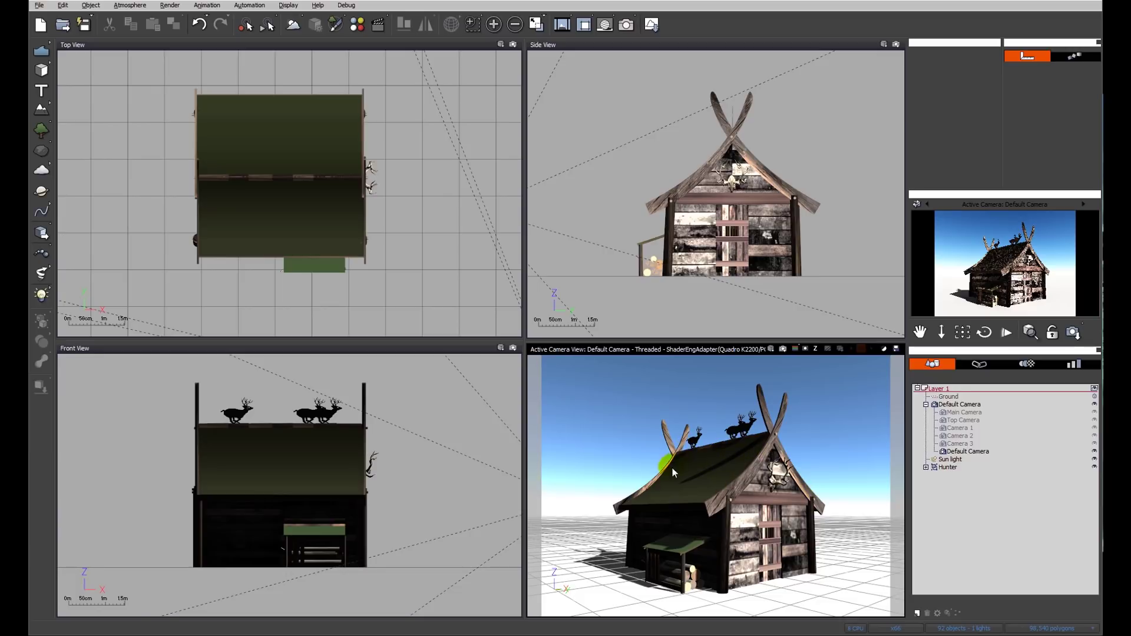
{"action": "left_click", "coordinate": [768, 604]}
{"action": "left_click", "coordinate": [730, 486]}
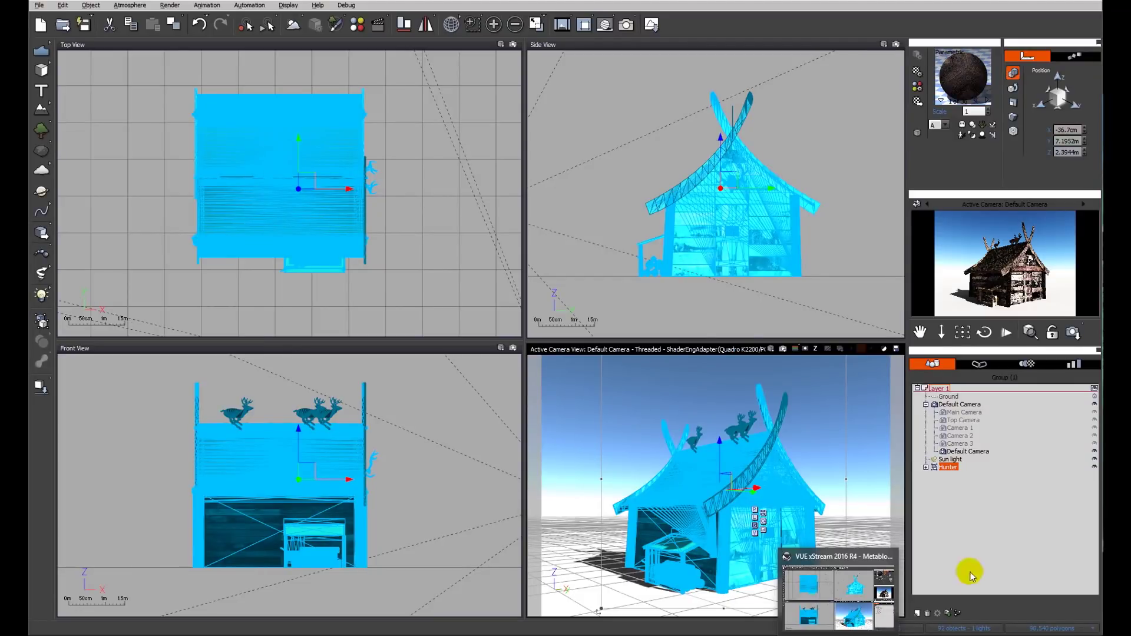
{"action": "left_click", "coordinate": [873, 477]}
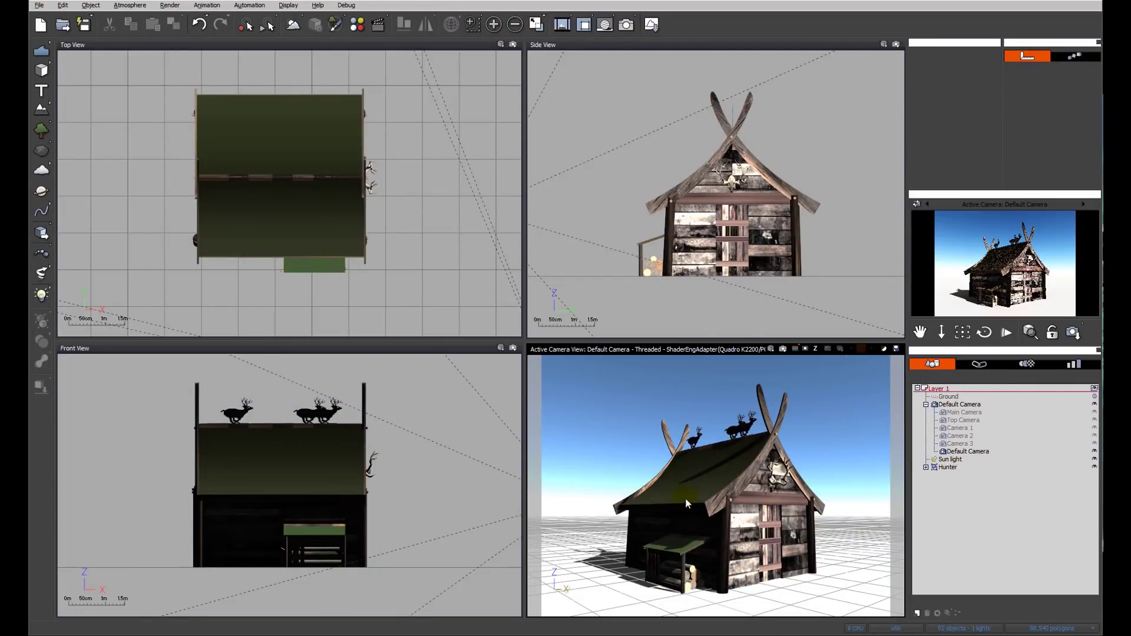
{"action": "left_click", "coordinate": [685, 477]}
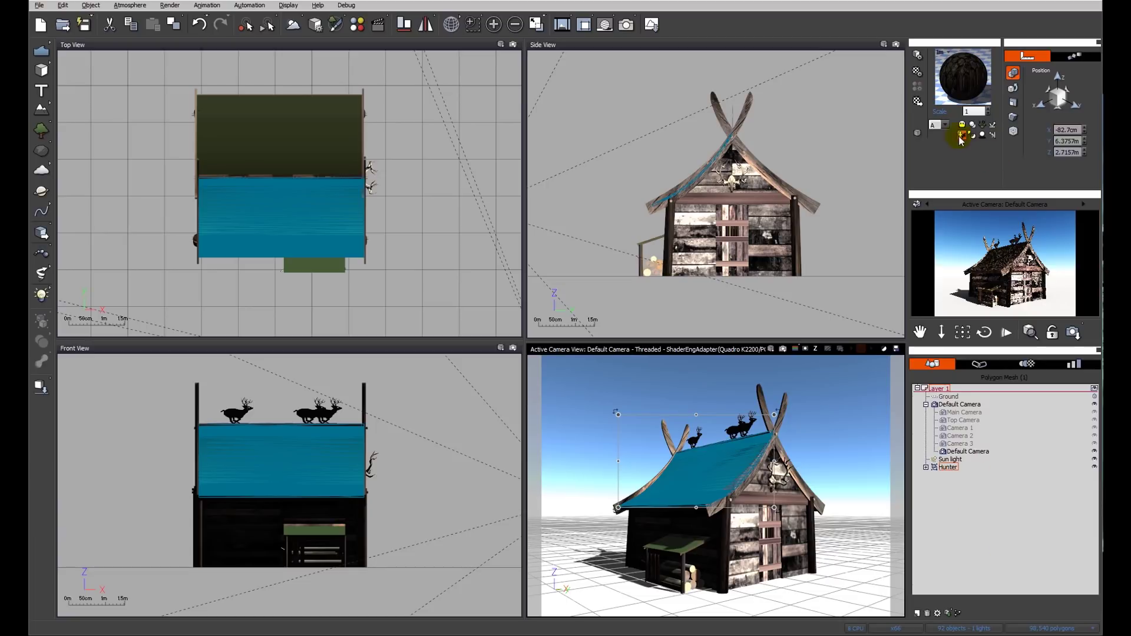
- Open the roof material in the material editor and show its material type list
{"action": "right_click", "coordinate": [971, 91]}
{"action": "left_click", "coordinate": [972, 92]}
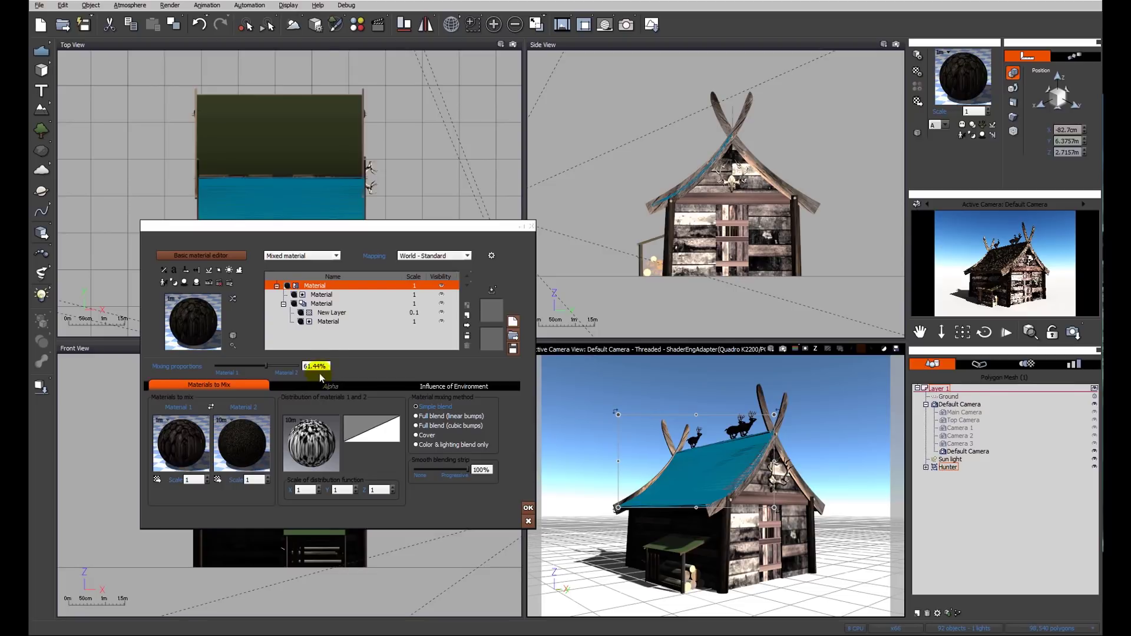
{"action": "left_click", "coordinate": [336, 257]}
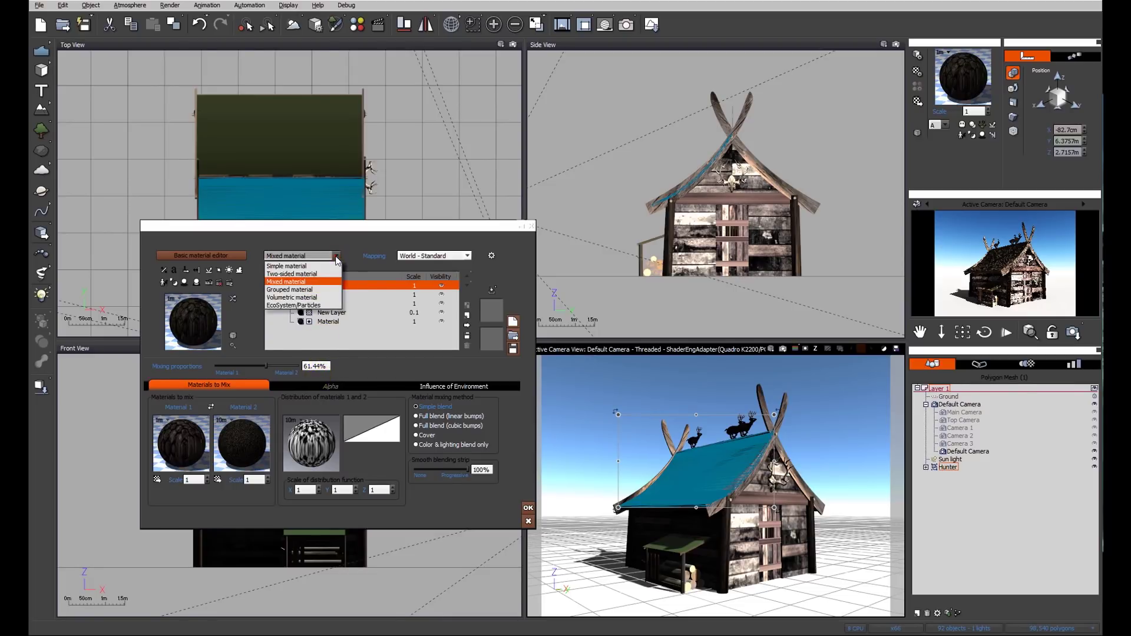
- Make the roof material an EcoSystem/Particles material with the Sphere object as its population
{"action": "left_click", "coordinate": [318, 306]}
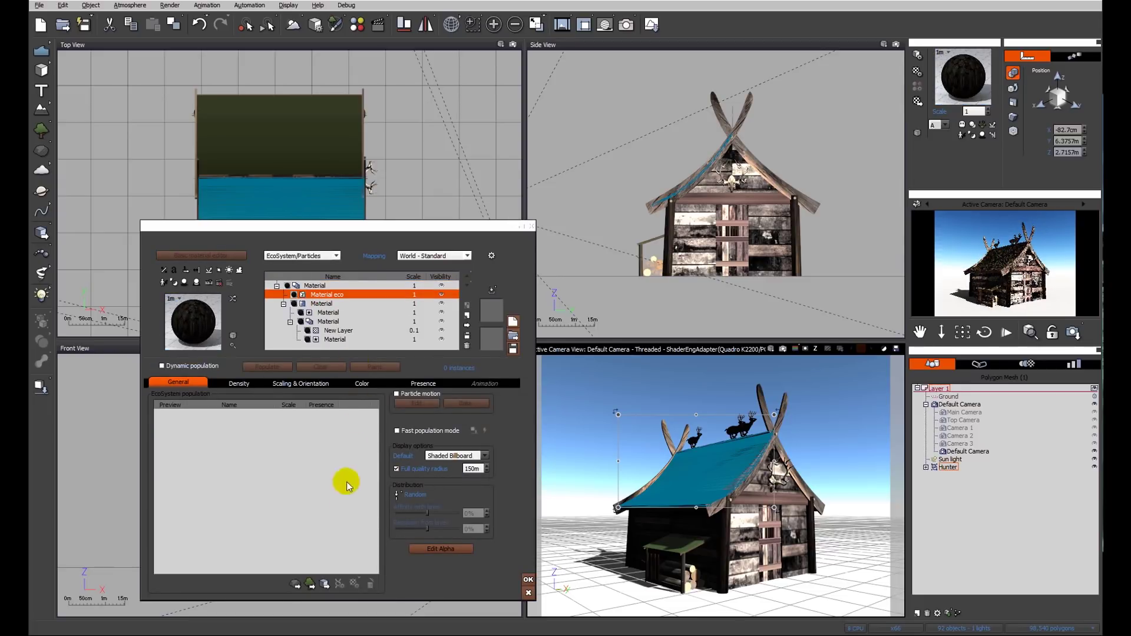
{"action": "left_click", "coordinate": [325, 582]}
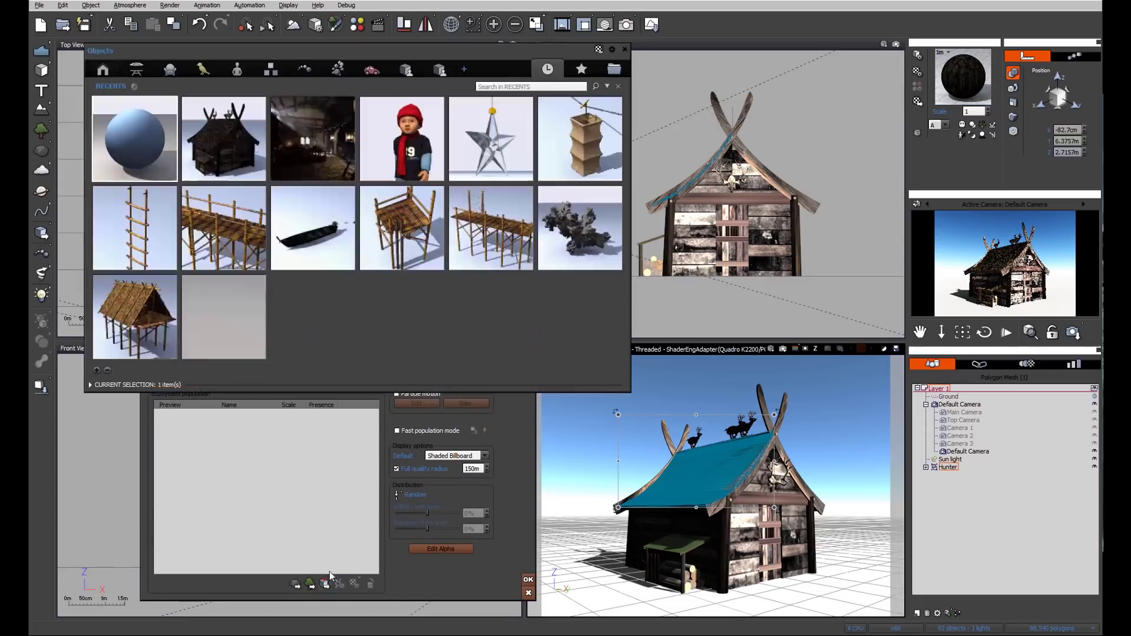
{"action": "double_click", "coordinate": [143, 140]}
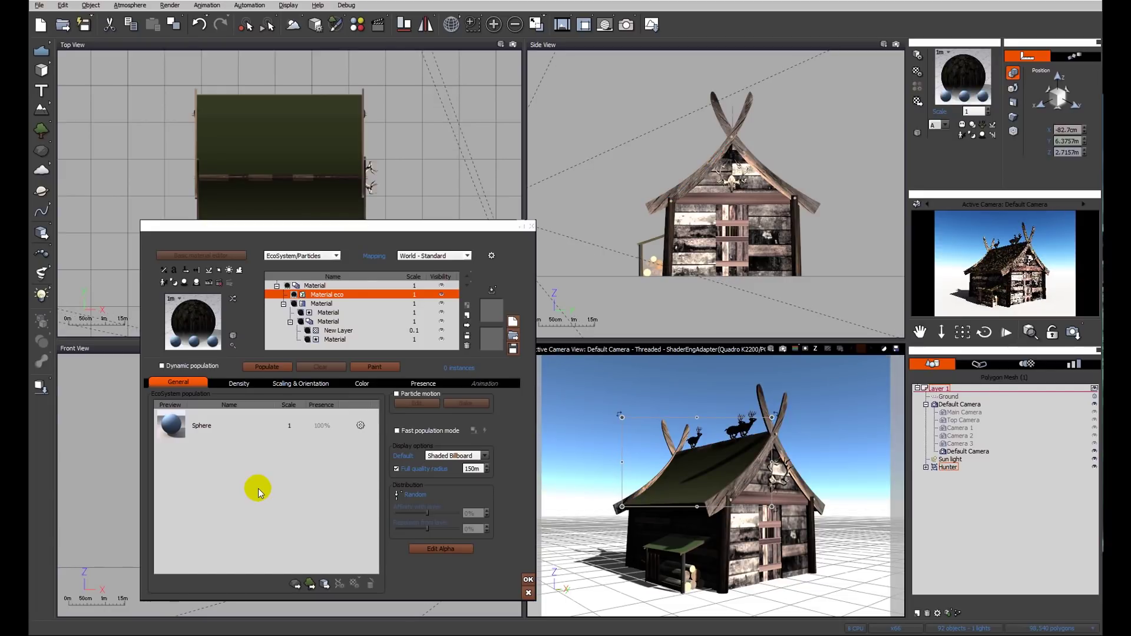
- Populate the roof with 26 sphere instances and show the Density settings
{"action": "left_click", "coordinate": [267, 367]}
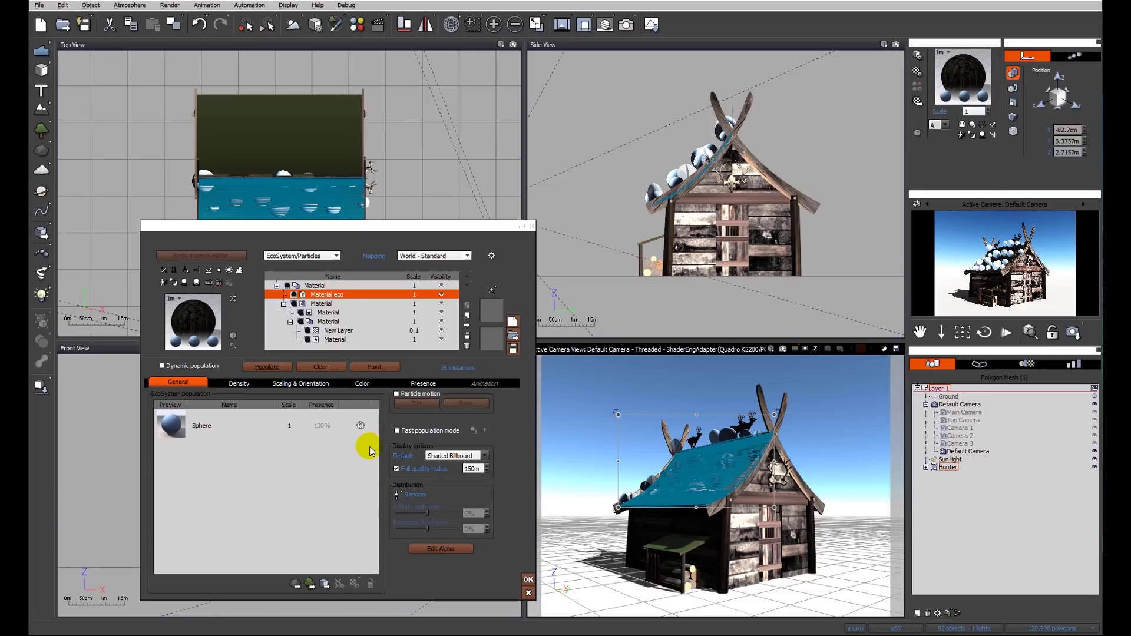
{"action": "left_click", "coordinate": [238, 381]}
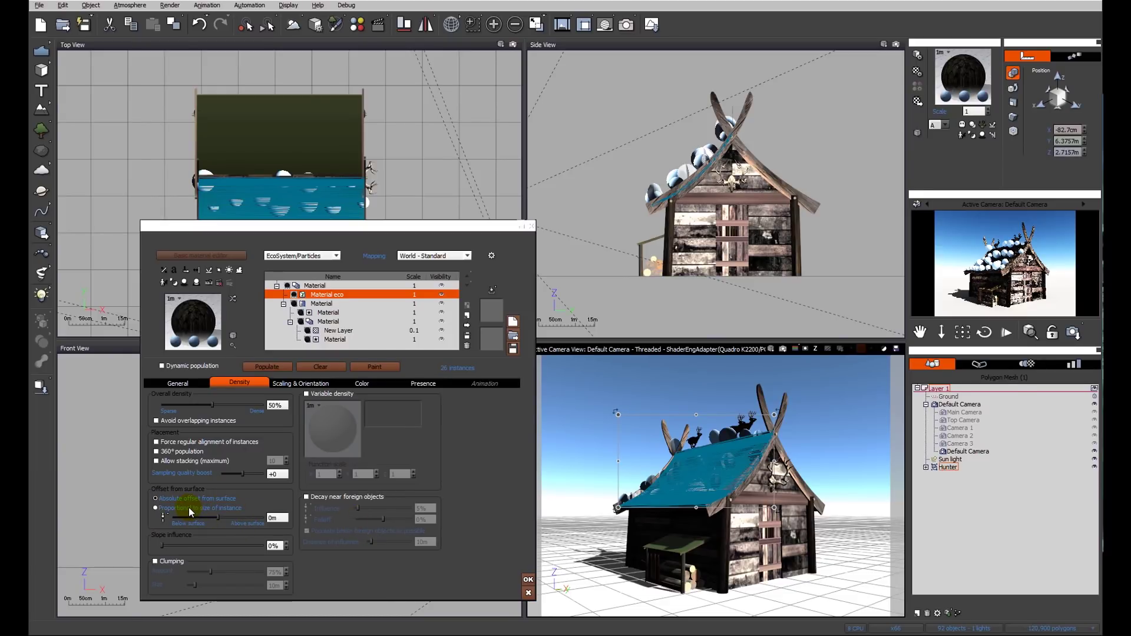
- Sink the spheres with a -50% surface offset proportional to instance size, then repopulate
{"action": "left_click", "coordinate": [189, 508]}
{"action": "left_click_drag", "start_coordinate": [222, 519], "coordinate": [205, 519]}
{"action": "left_click", "coordinate": [263, 366]}
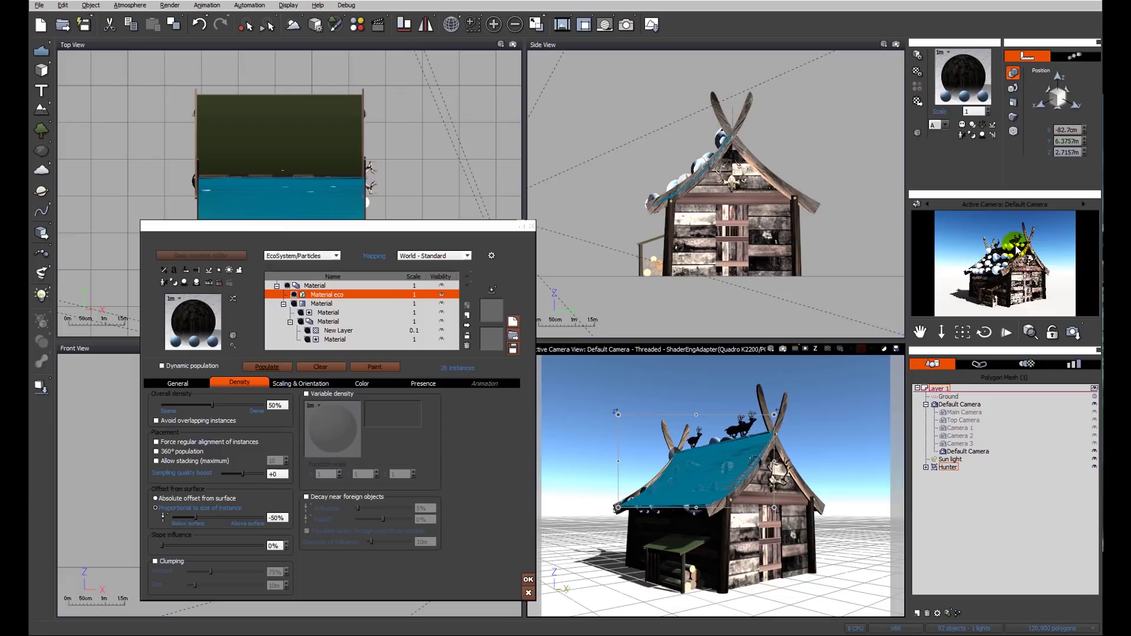
- Paint extra spheres along the front-left part of the roof
{"action": "mouse_move", "coordinate": [1007, 248]}
{"action": "left_mouse_down"}
{"action": "mouse_move", "coordinate": [978, 268]}
{"action": "mouse_move", "coordinate": [996, 276]}
{"action": "left_mouse_up"}
{"action": "right_click", "coordinate": [996, 275]}
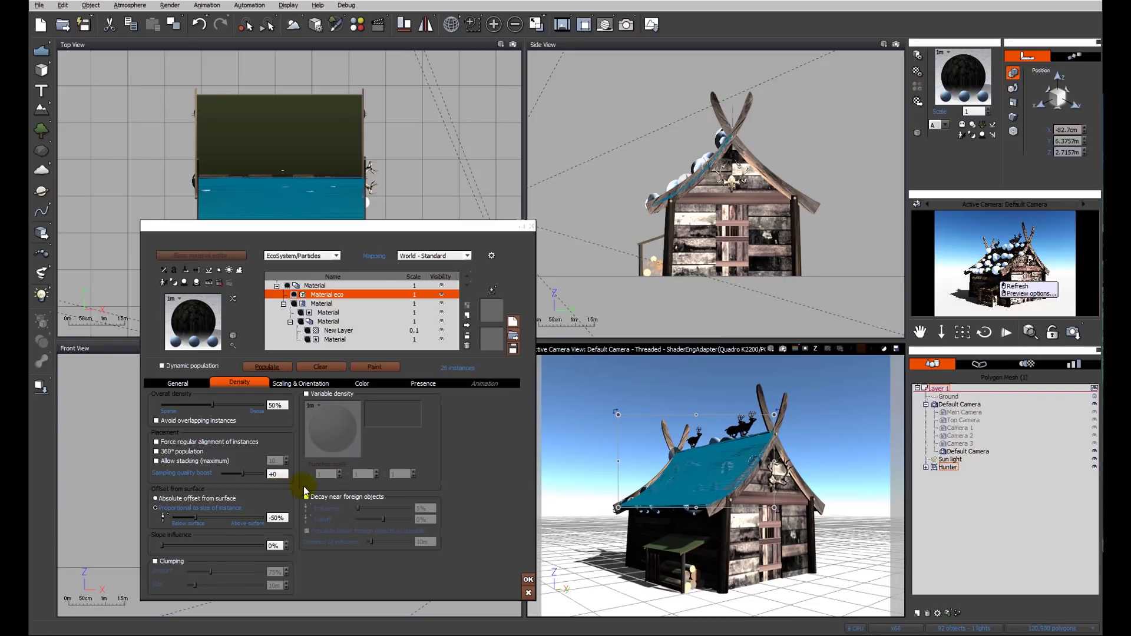
{"action": "left_click", "coordinate": [326, 474]}
- Shrink the spheres to 0.293 overall scaling and allow size variation up to 2, repopulating each time
{"action": "left_click", "coordinate": [300, 383]}
{"action": "left_click", "coordinate": [277, 503]}
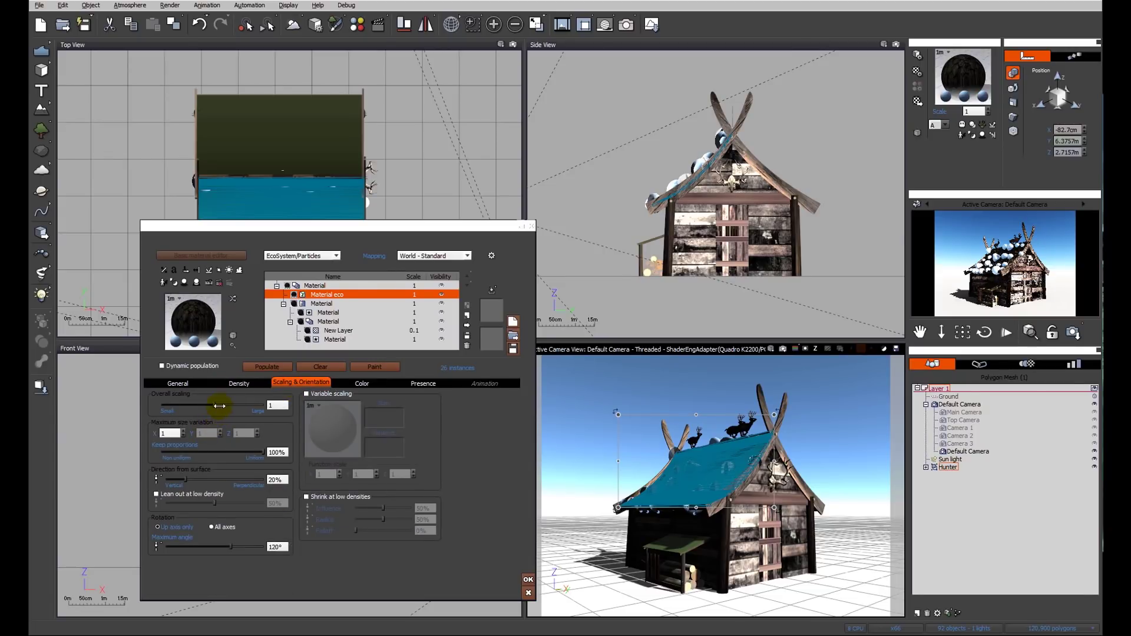
{"action": "left_click_drag", "start_coordinate": [217, 405], "coordinate": [200, 407]}
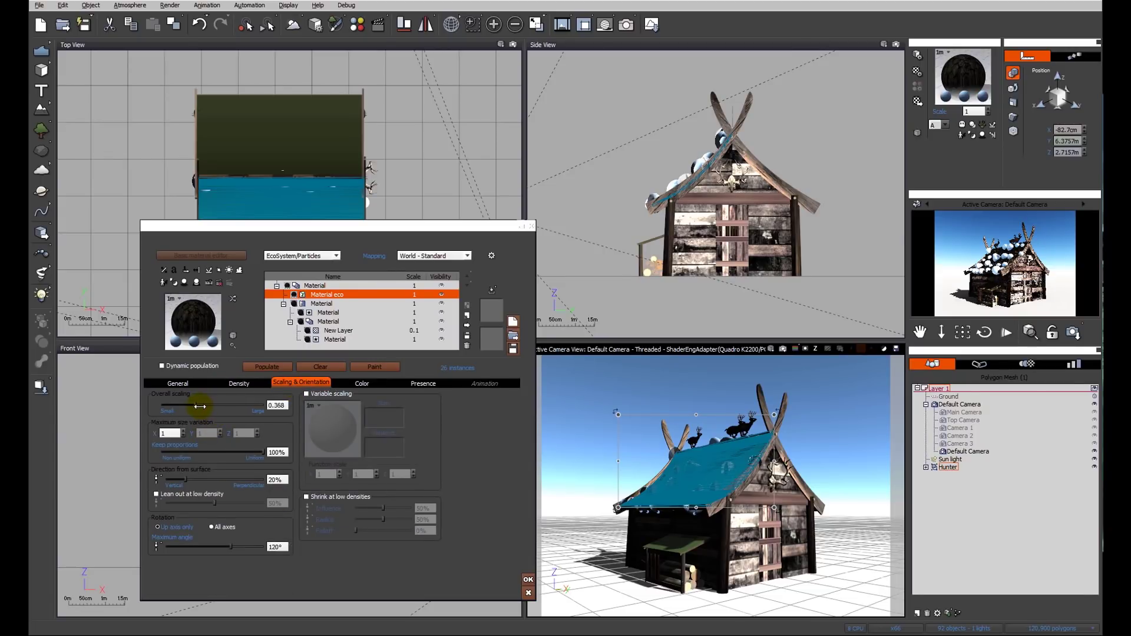
{"action": "left_click", "coordinate": [264, 367]}
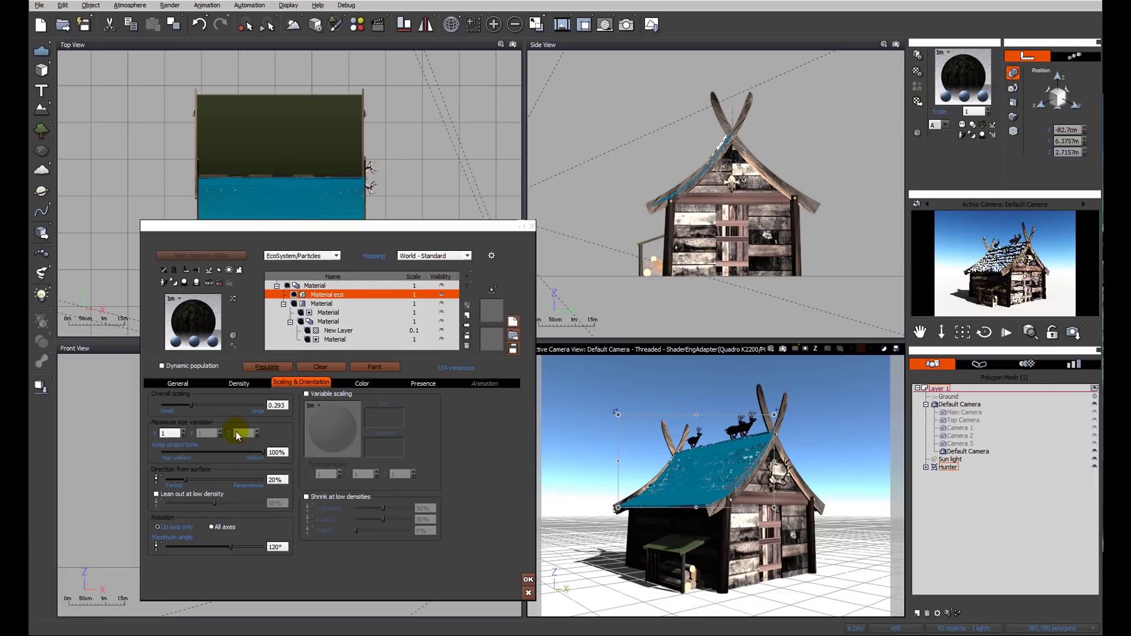
{"action": "left_click", "coordinate": [170, 434]}
{"action": "double_click", "coordinate": [170, 434]}
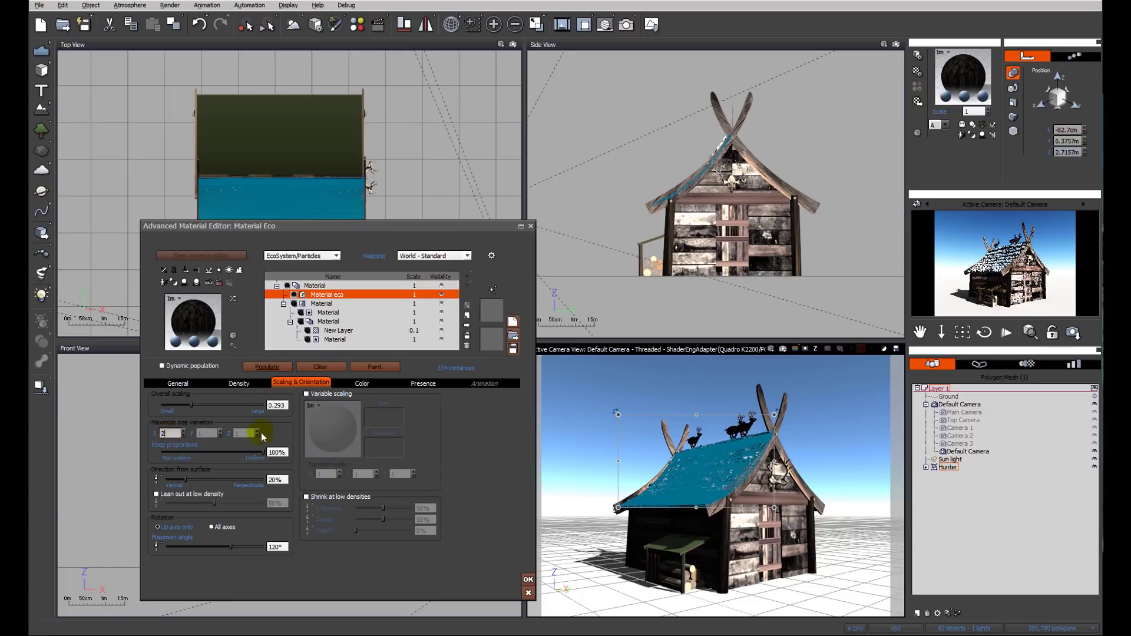
{"action": "left_click", "coordinate": [265, 370]}
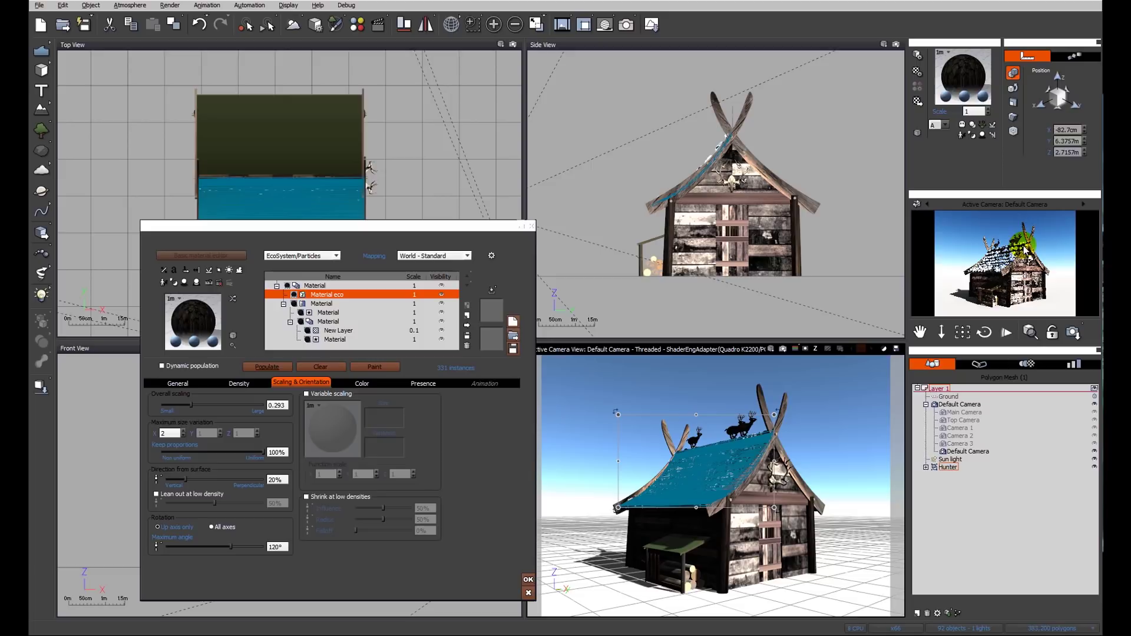
- Lower the altitude range's upper limit to -0.01 and repopulate the spheres
{"action": "left_click", "coordinate": [426, 383]}
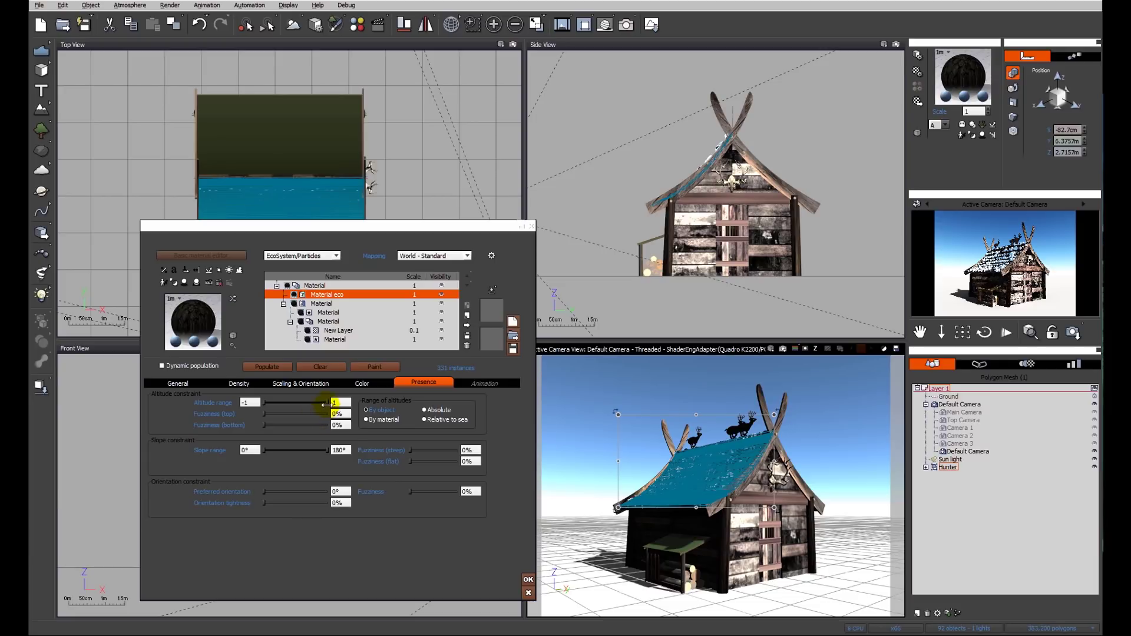
{"action": "left_click_drag", "start_coordinate": [326, 403], "coordinate": [306, 403]}
{"action": "left_click", "coordinate": [280, 366]}
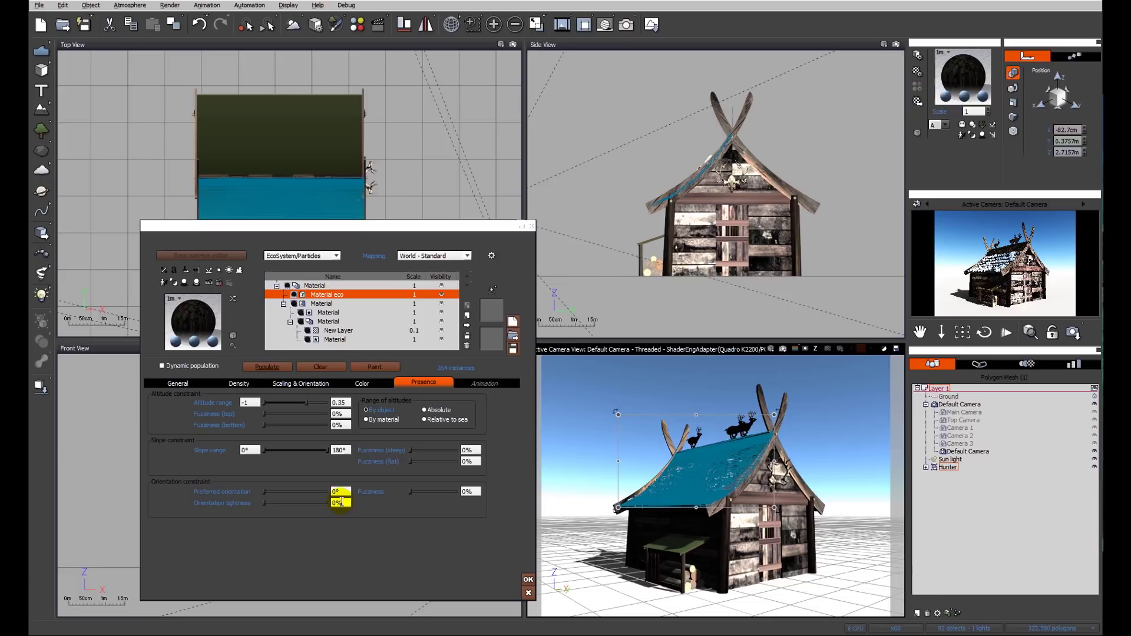
{"action": "left_click_drag", "start_coordinate": [317, 403], "coordinate": [314, 403]}
{"action": "left_click_drag", "start_coordinate": [305, 403], "coordinate": [303, 402]}
{"action": "left_click", "coordinate": [267, 367]}
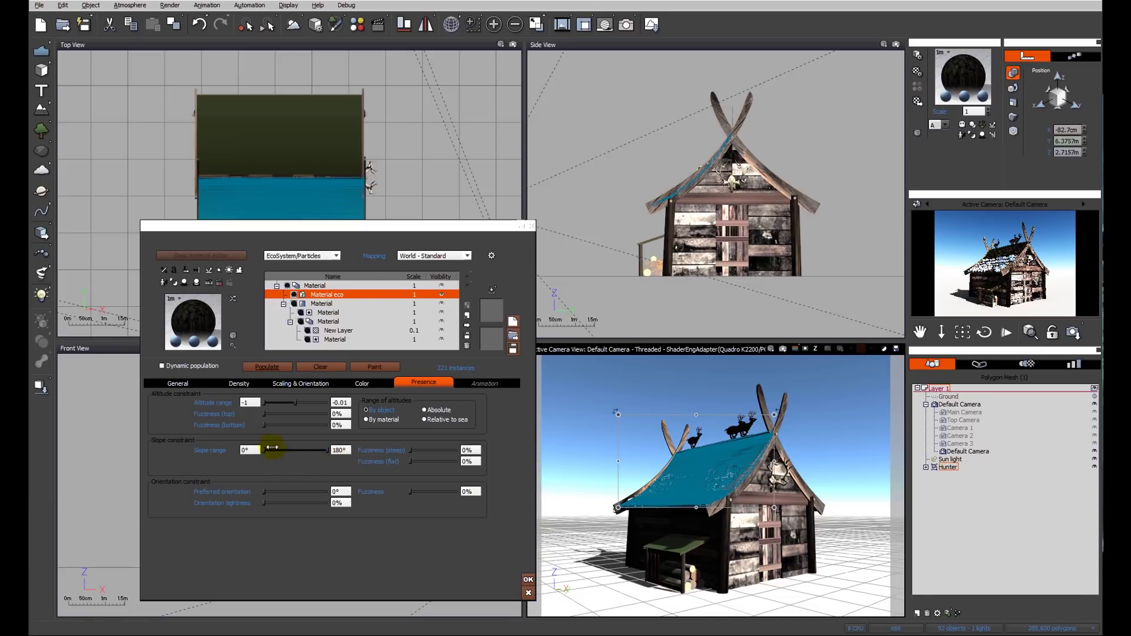
- Set the altitude range's top fuzziness to 50% and repopulate
{"action": "left_click_drag", "start_coordinate": [270, 416], "coordinate": [295, 416]}
{"action": "left_click", "coordinate": [280, 368]}
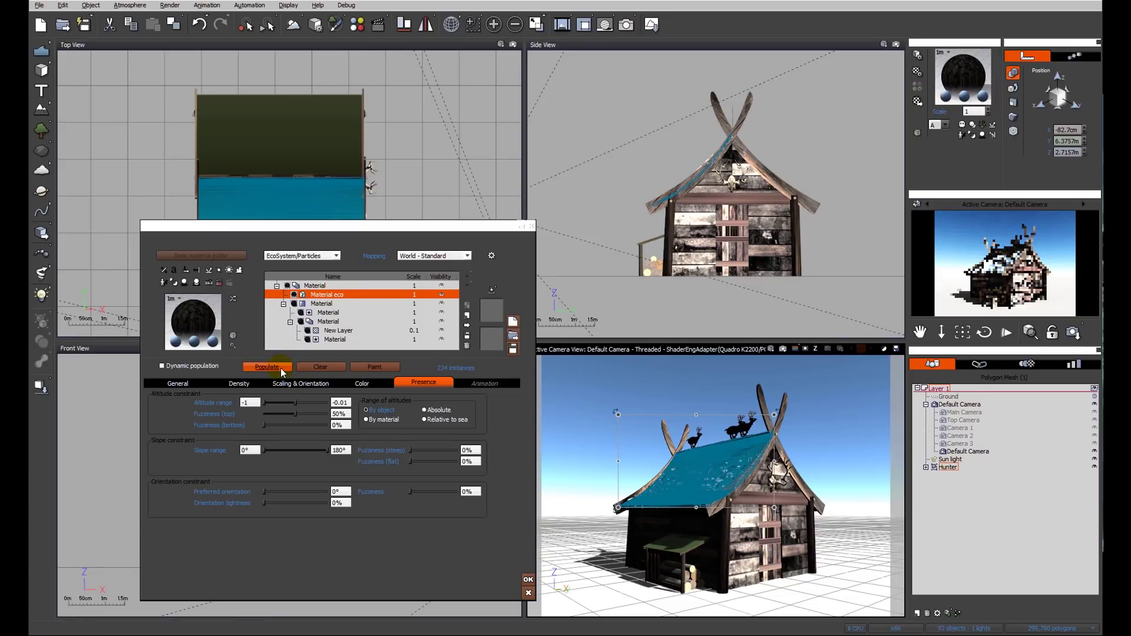
{"action": "left_click", "coordinate": [280, 367]}
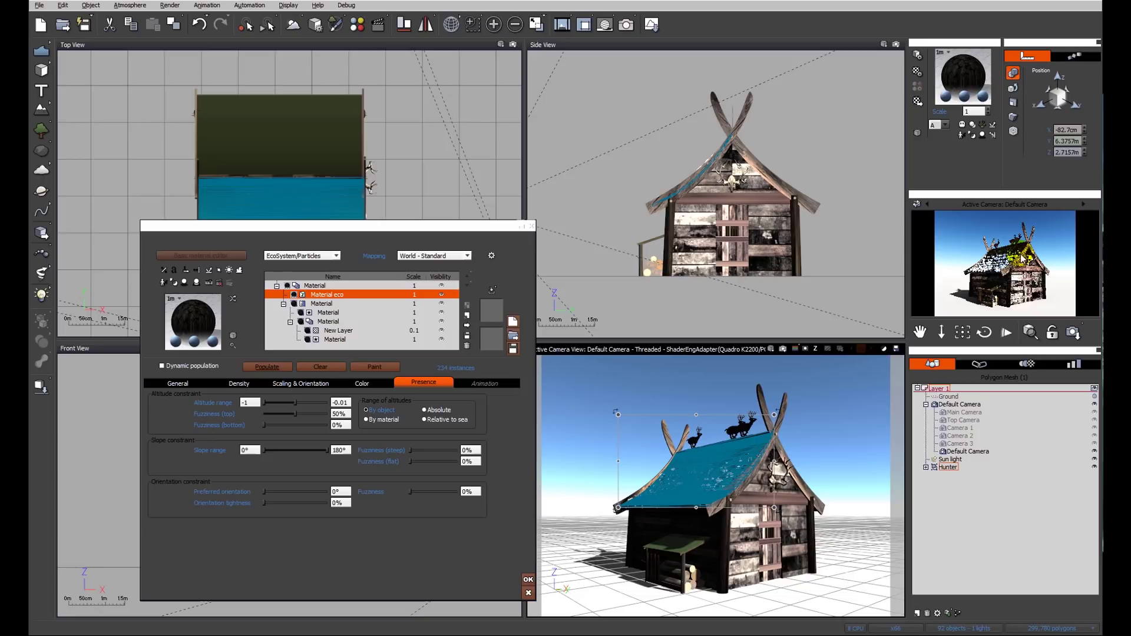
- Raise the overall sphere density to 86% and repopulate
{"action": "left_click", "coordinate": [238, 385]}
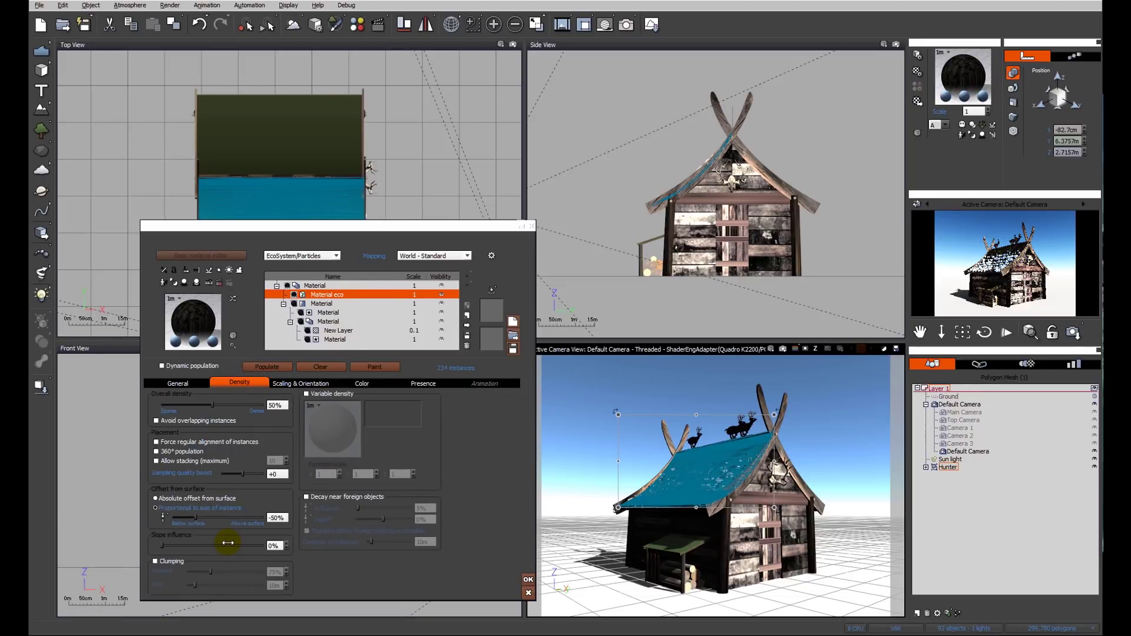
{"action": "left_click_drag", "start_coordinate": [214, 406], "coordinate": [235, 405]}
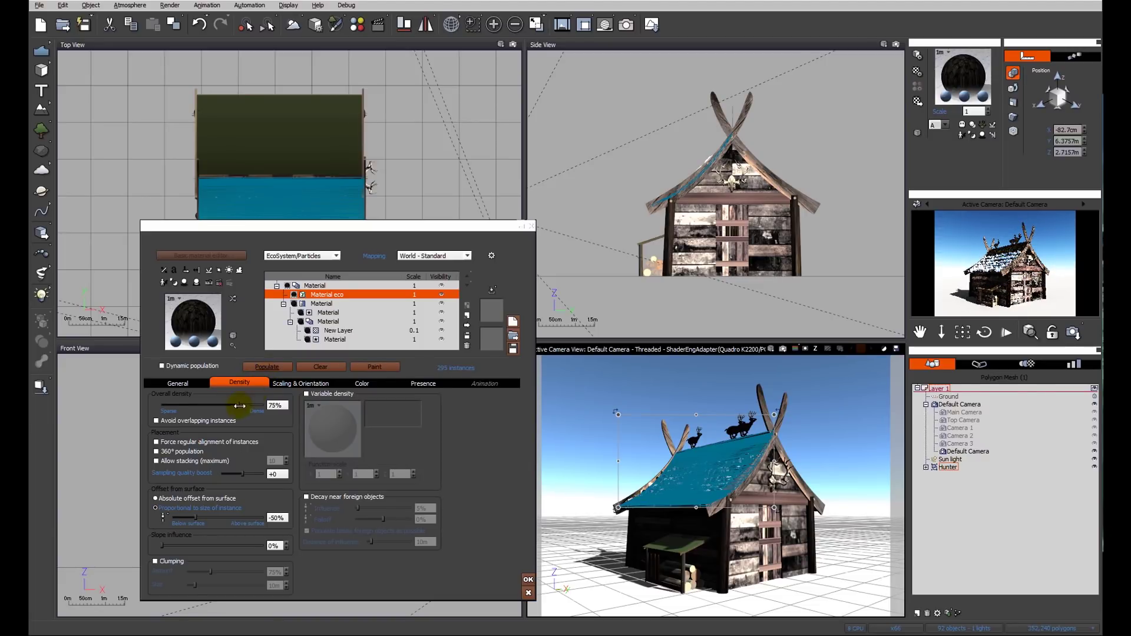
{"action": "left_click_drag", "start_coordinate": [238, 407], "coordinate": [248, 406]}
{"action": "left_click", "coordinate": [273, 368]}
- Enlarge the spheres to 0.38 overall scaling and repopulate
{"action": "left_click", "coordinate": [284, 384]}
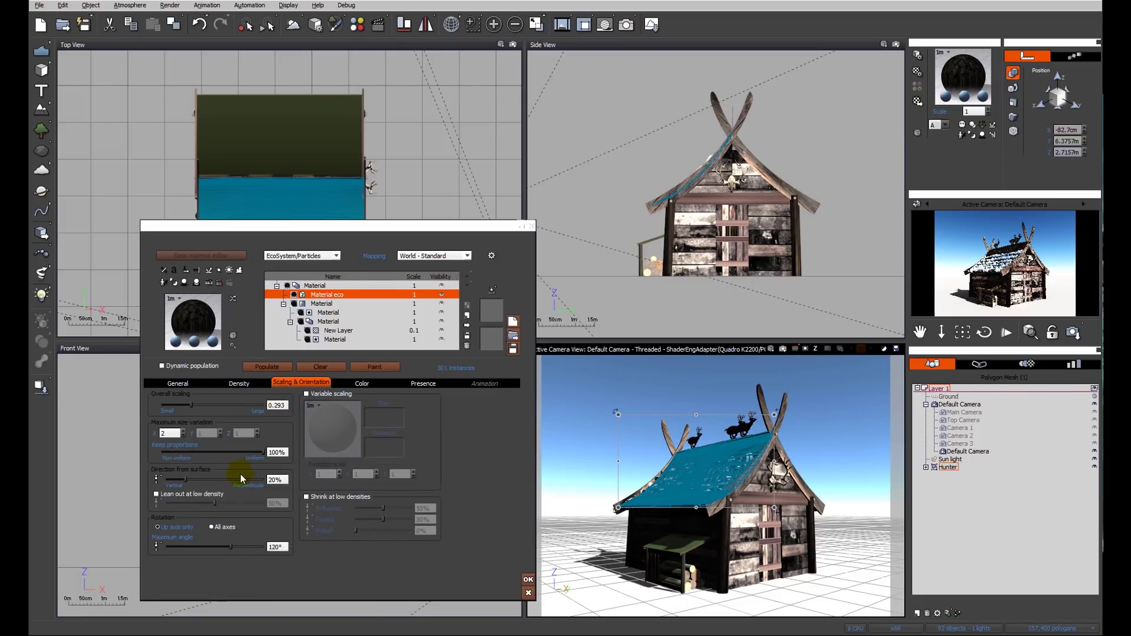
{"action": "left_click_drag", "start_coordinate": [192, 406], "coordinate": [195, 408]}
{"action": "left_click", "coordinate": [278, 367]}
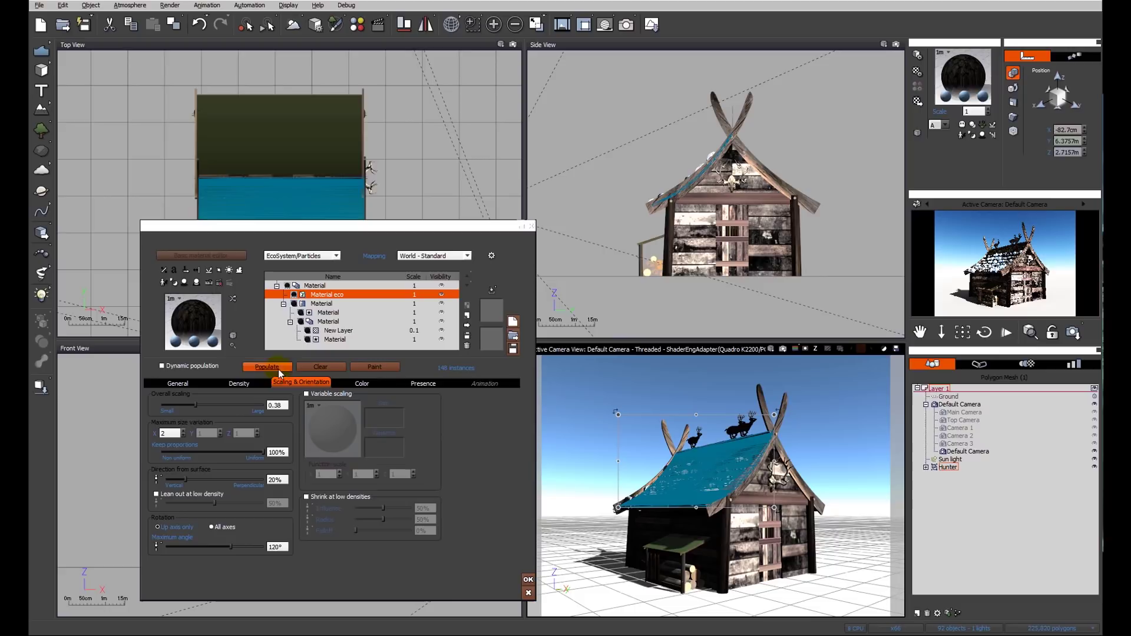
- Raise overall density through 92% to 96%, repopulating to about 413 instances
{"action": "left_click", "coordinate": [237, 383]}
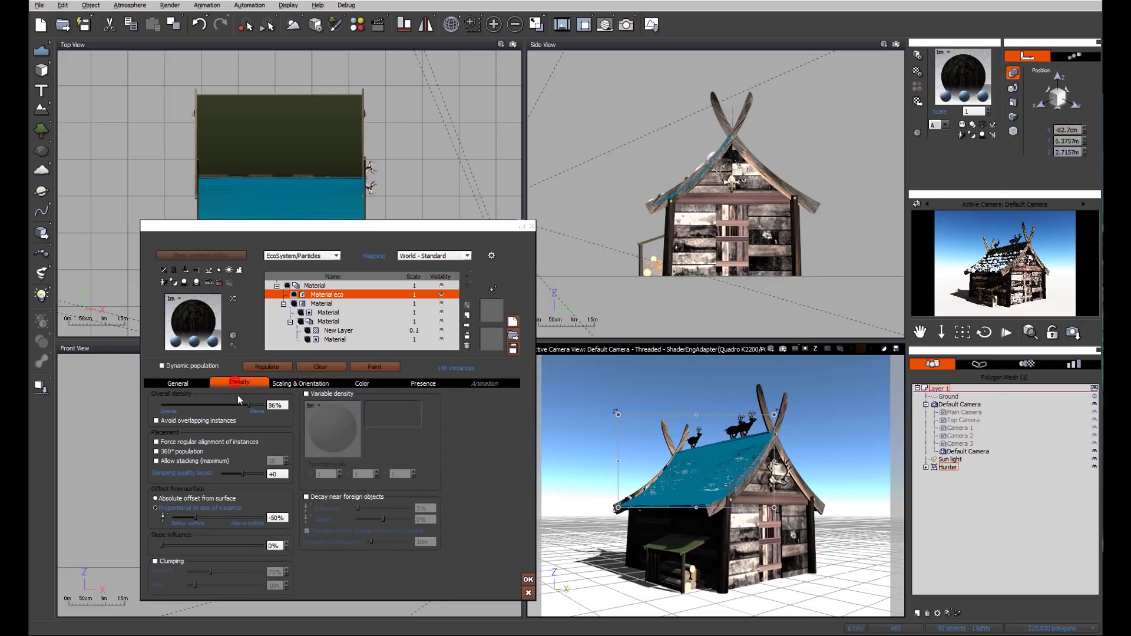
{"action": "left_click_drag", "start_coordinate": [245, 407], "coordinate": [252, 406]}
{"action": "left_click", "coordinate": [278, 368]}
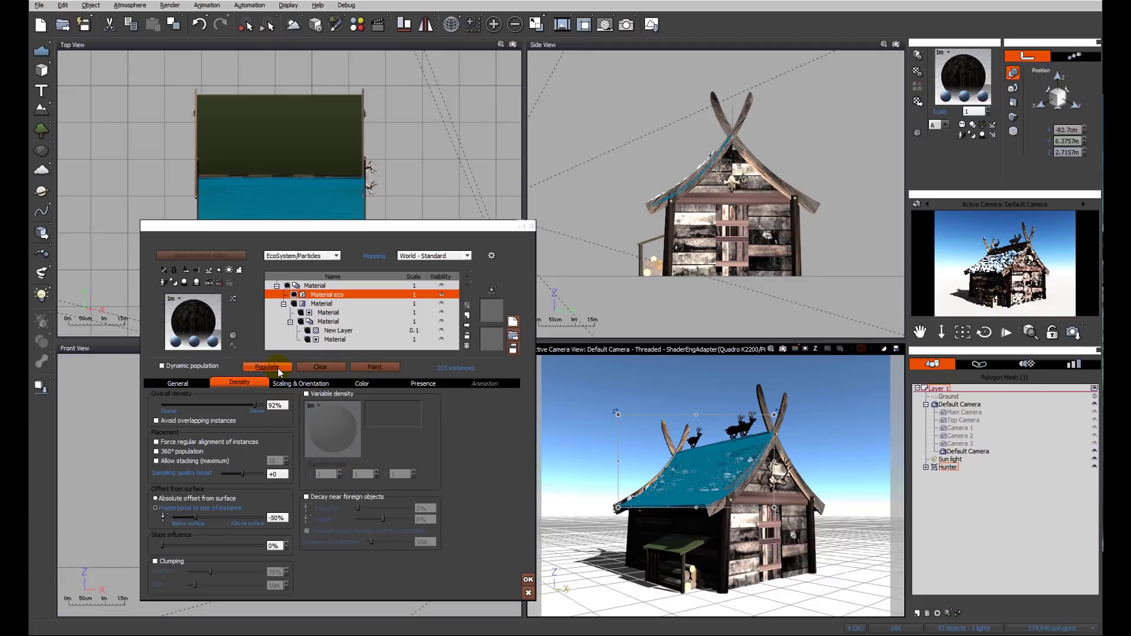
{"action": "left_click_drag", "start_coordinate": [253, 406], "coordinate": [259, 406]}
{"action": "left_click", "coordinate": [278, 366]}
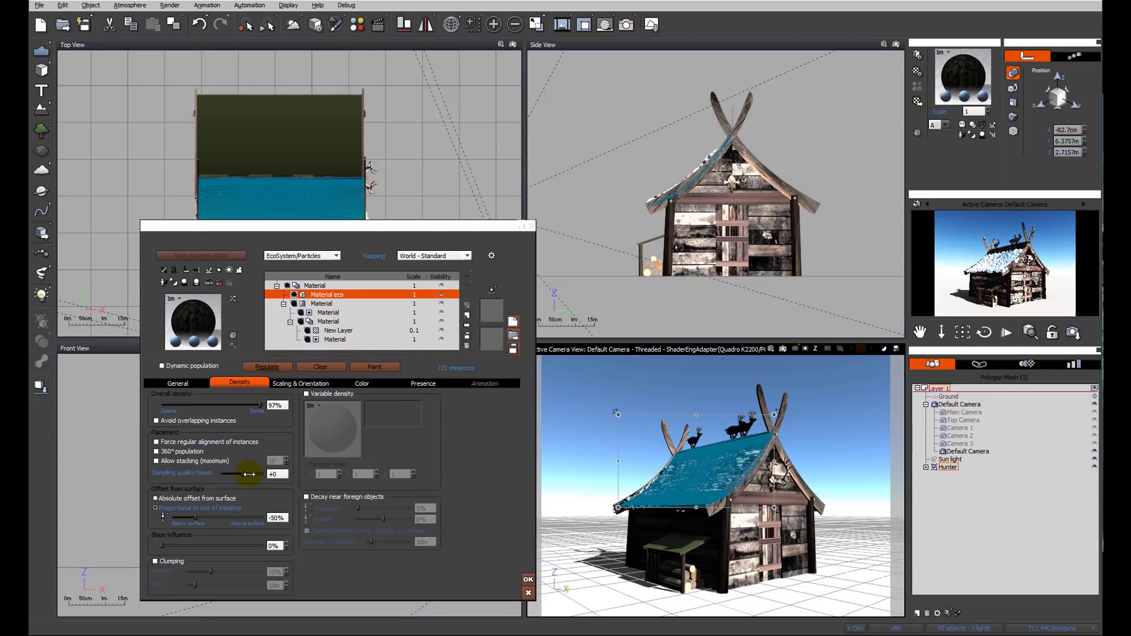
{"action": "left_click_drag", "start_coordinate": [261, 406], "coordinate": [260, 406]}
{"action": "left_click", "coordinate": [266, 367]}
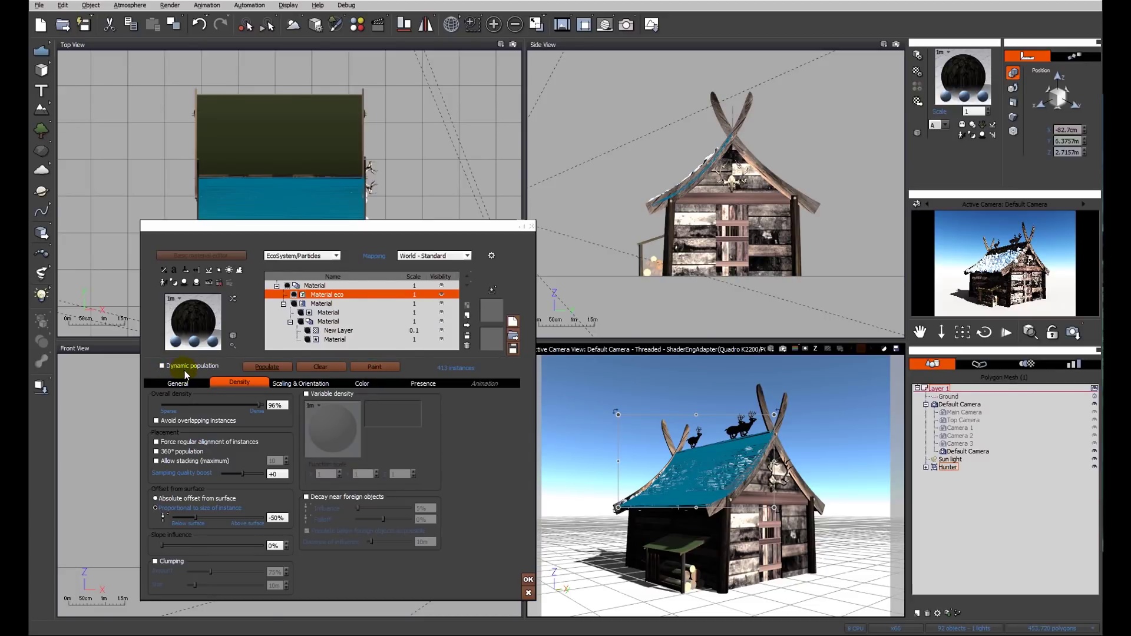
- Select all 413 sphere instances with the EcoSystem instance selection tool
{"action": "left_click", "coordinate": [375, 366]}
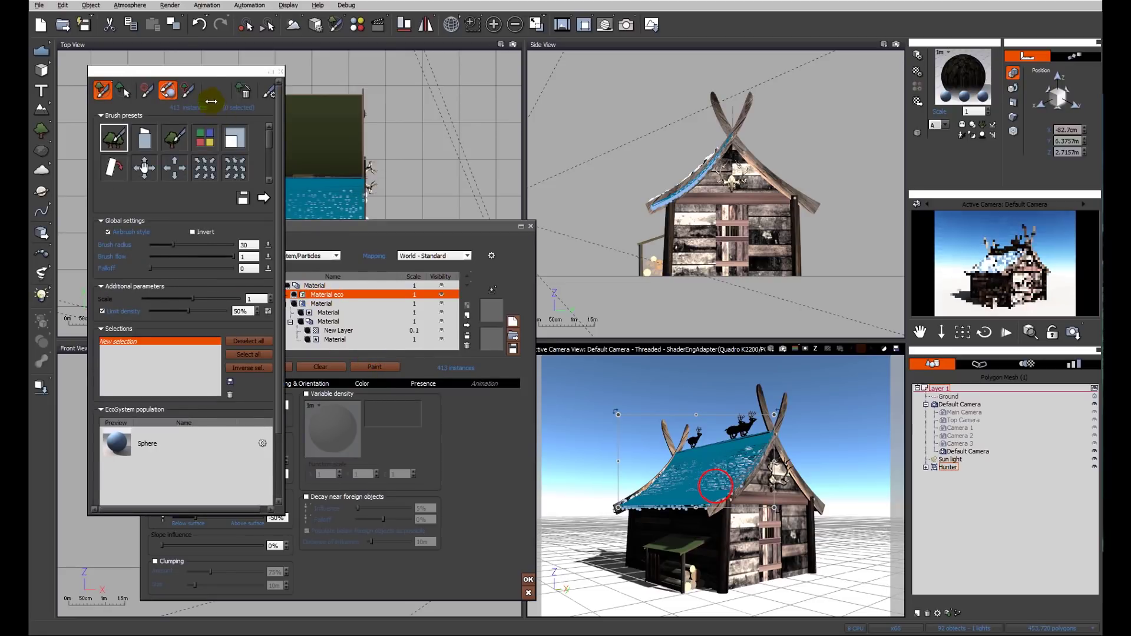
{"action": "left_click_drag", "start_coordinate": [193, 70], "coordinate": [779, 77]}
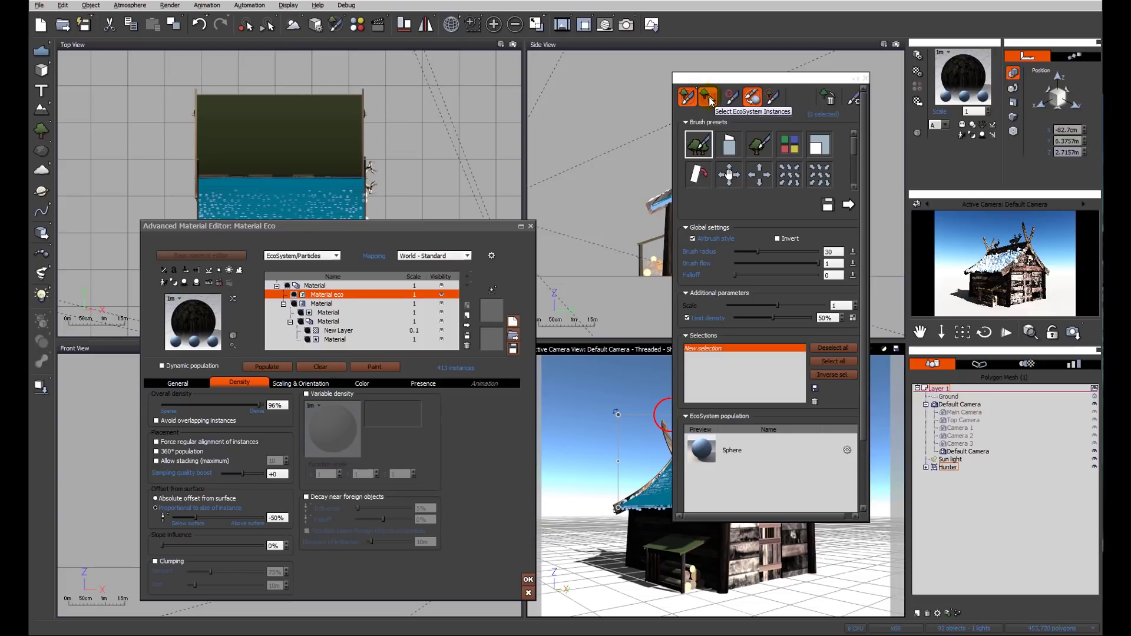
{"action": "left_click", "coordinate": [708, 97]}
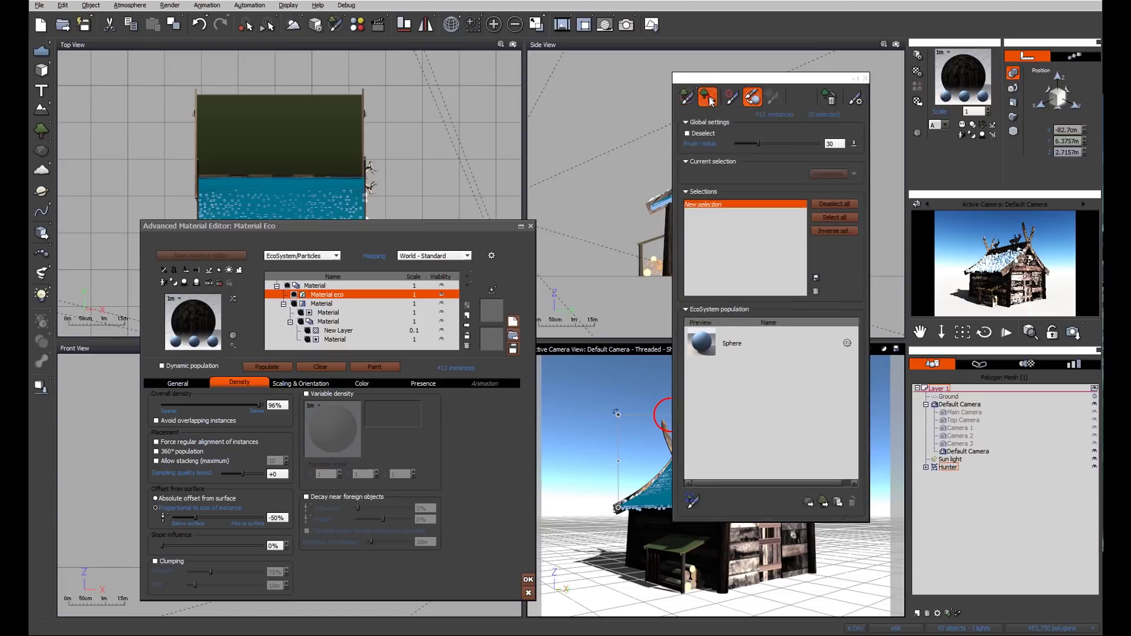
{"action": "left_click", "coordinate": [830, 218]}
{"action": "left_click", "coordinate": [773, 261]}
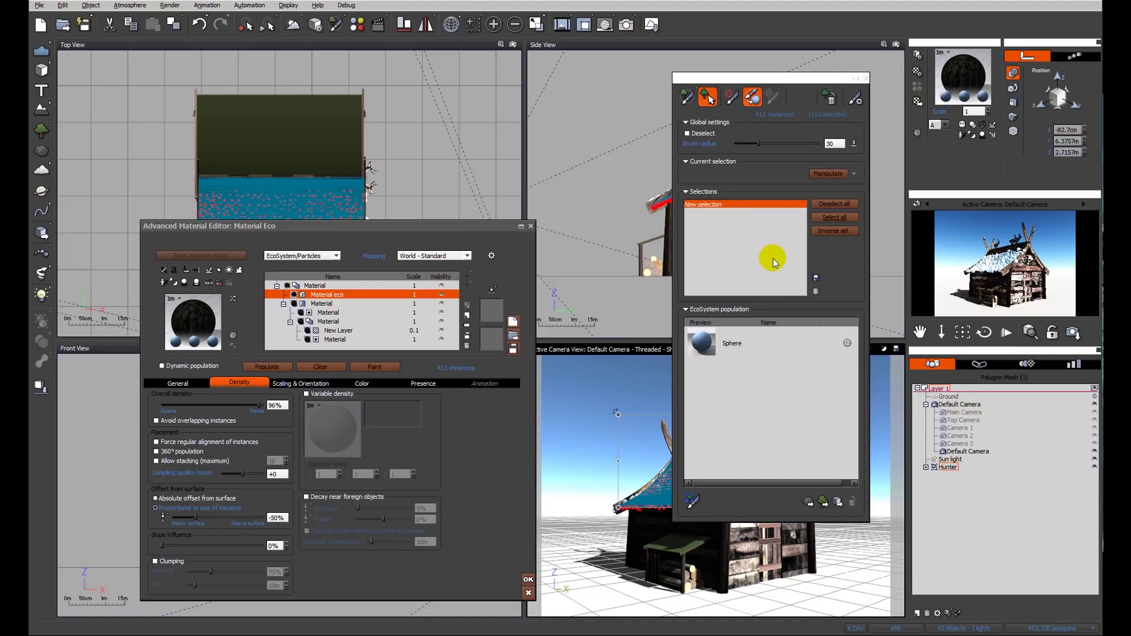
- Convert the selected instances into individual Sphere objects
{"action": "left_click", "coordinate": [821, 175]}
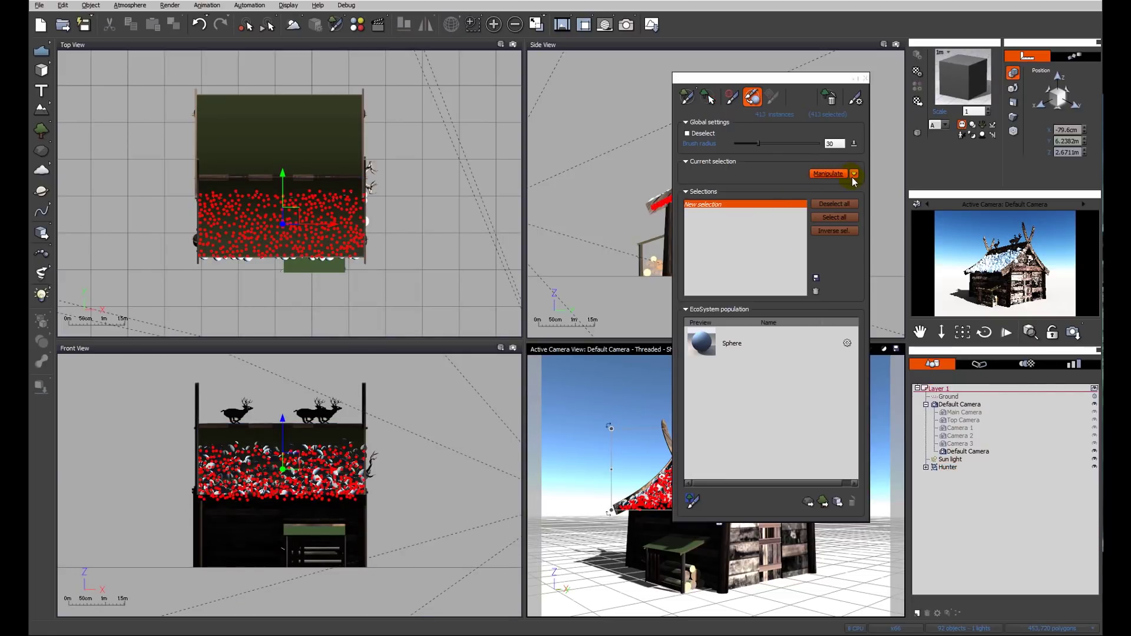
{"action": "left_click", "coordinate": [853, 175]}
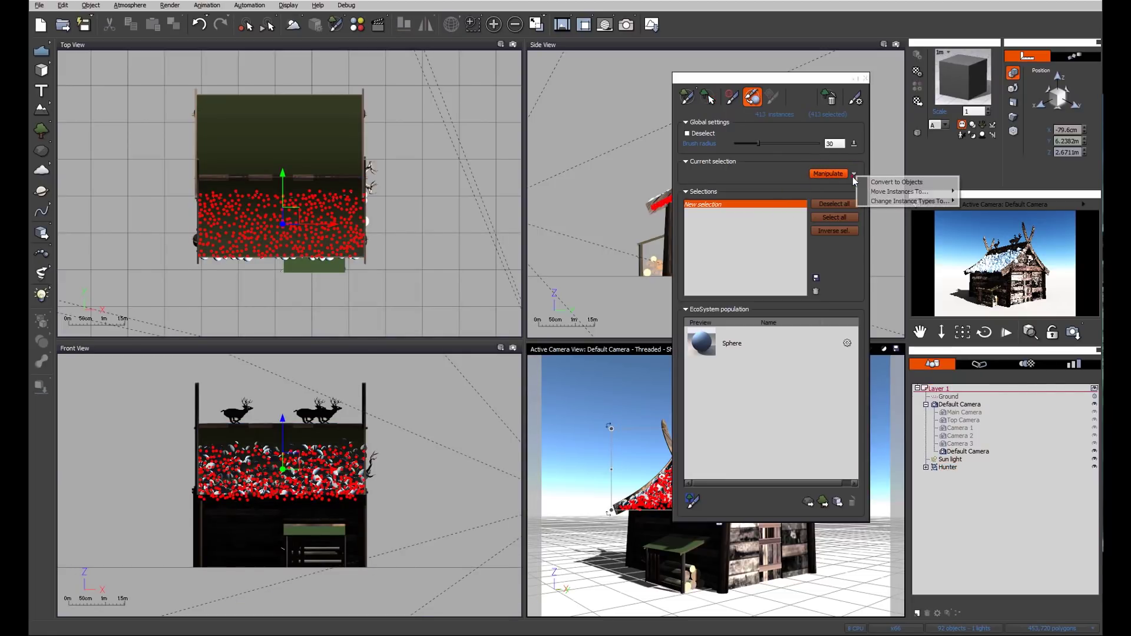
{"action": "left_click", "coordinate": [900, 184]}
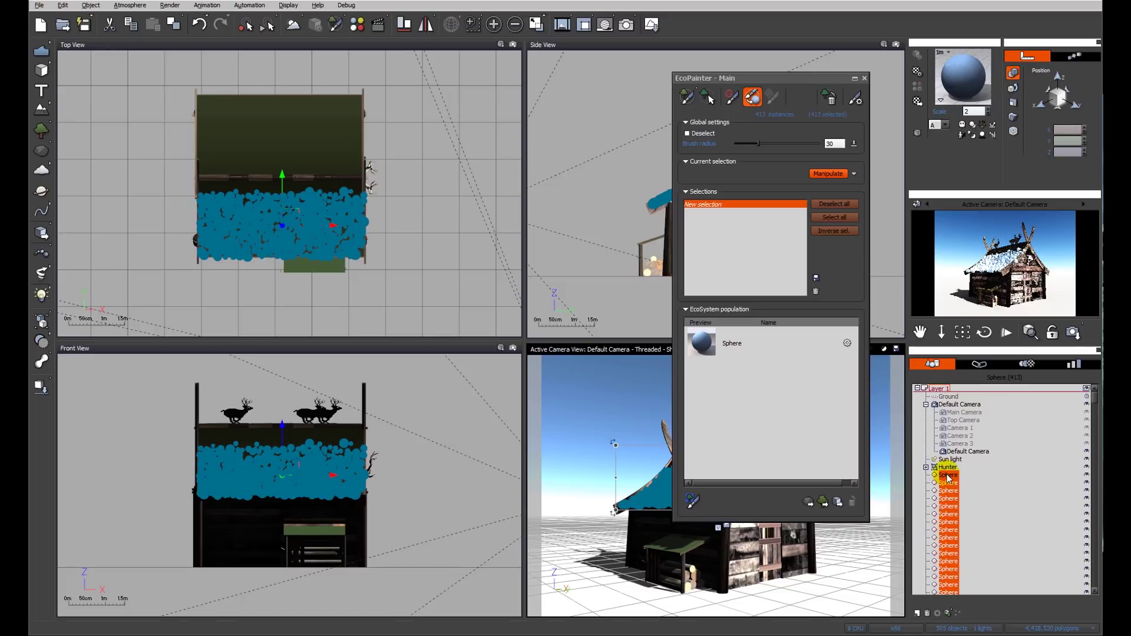
{"action": "mouse_move", "coordinate": [1094, 395]}
{"action": "left_mouse_down"}
{"action": "mouse_move", "coordinate": [1097, 565]}
{"action": "mouse_move", "coordinate": [1092, 391]}
{"action": "left_mouse_up"}
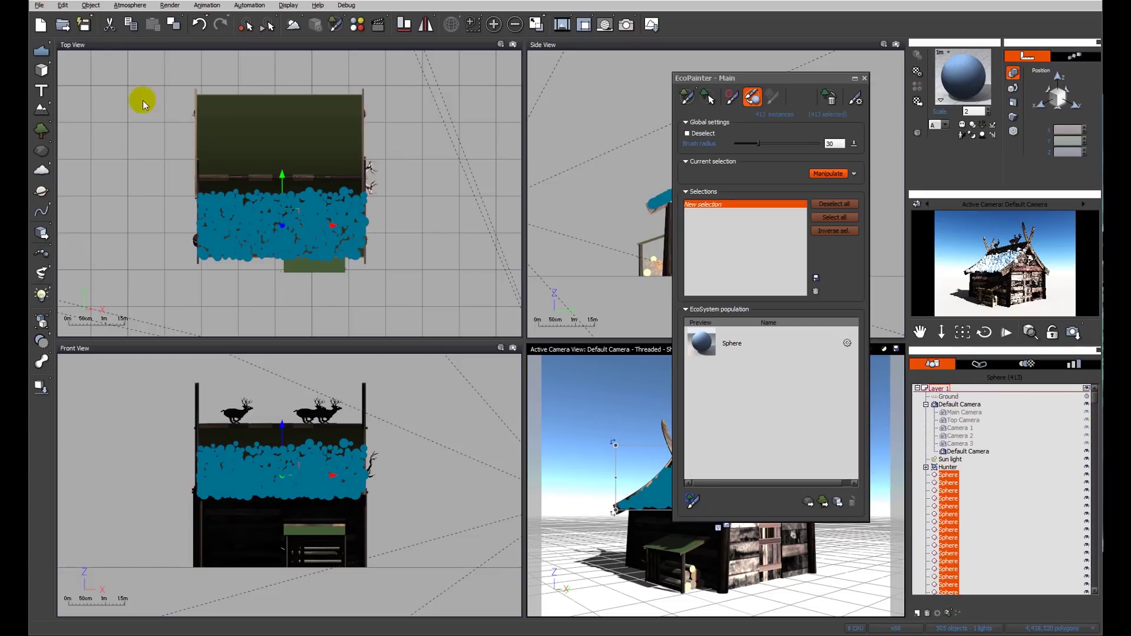
- Merge the selected spheres with Object > Create Metablob Object and close EcoPainter
{"action": "left_click", "coordinate": [90, 6]}
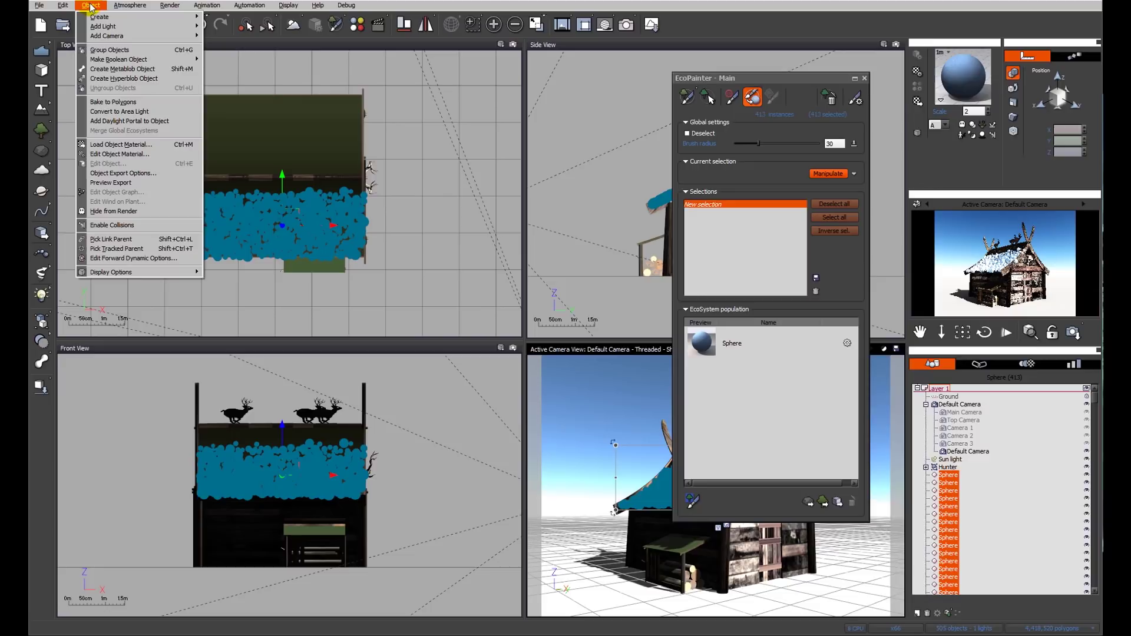
{"action": "left_click", "coordinate": [120, 69]}
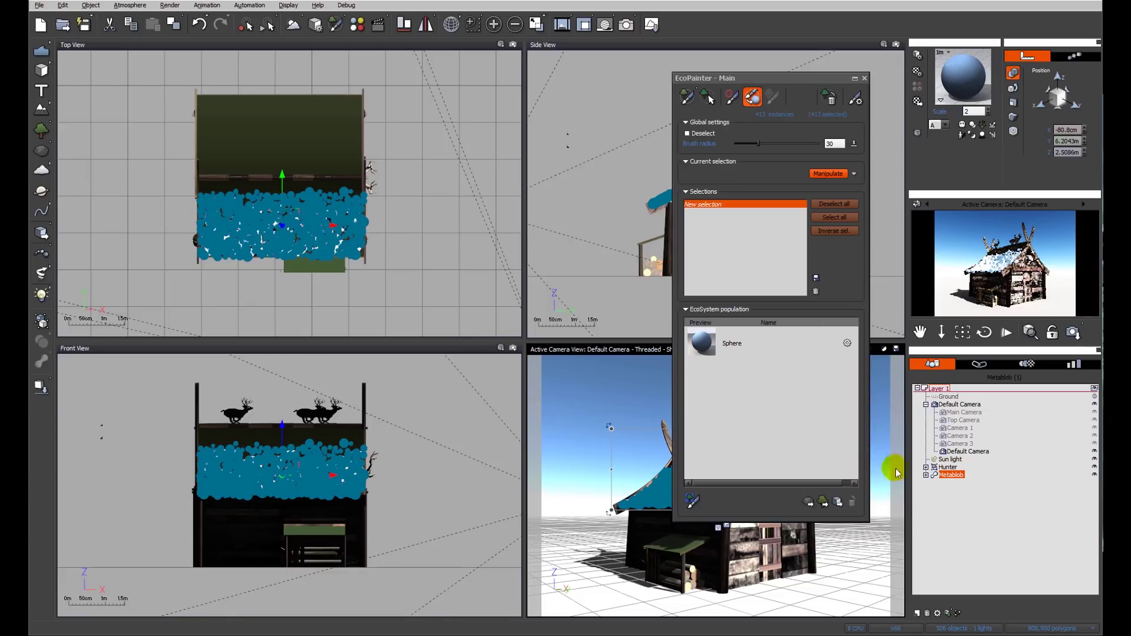
{"action": "left_click", "coordinate": [865, 79]}
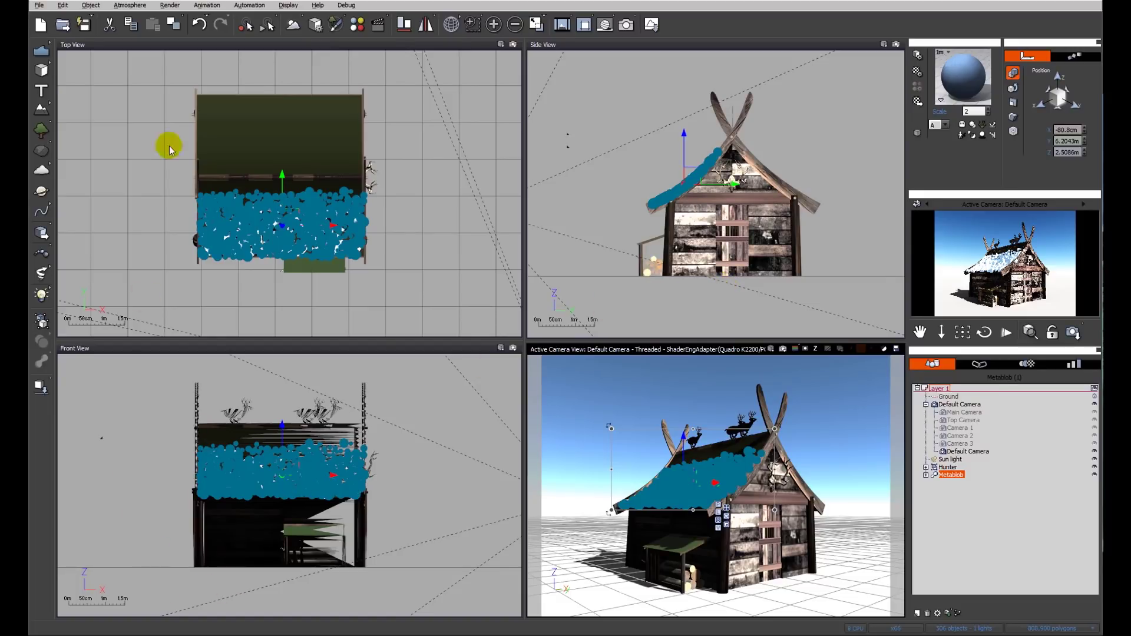
- Render the camera view to check the Metablob snow, then return to interactive preview
{"action": "left_click", "coordinate": [623, 32]}
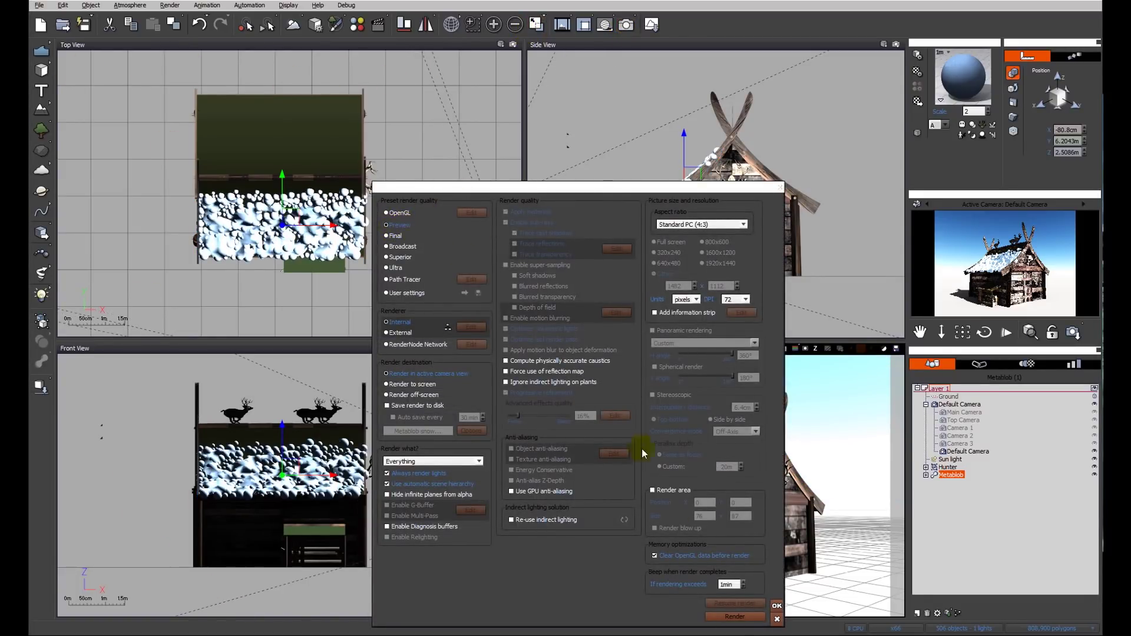
{"action": "left_click", "coordinate": [735, 617]}
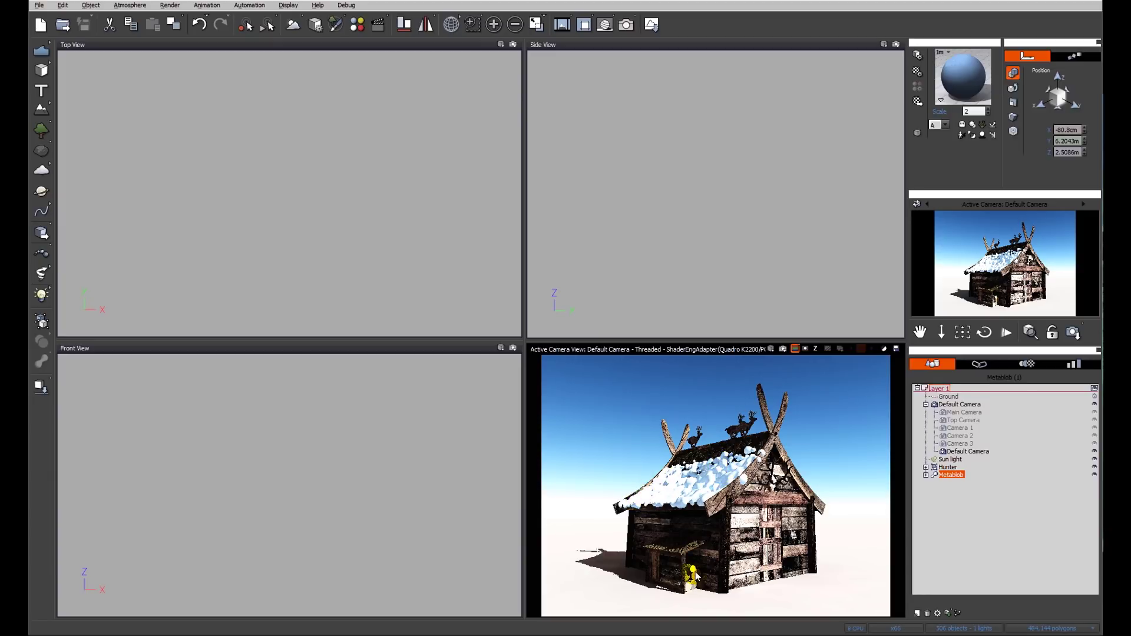
{"action": "left_click", "coordinate": [686, 498]}
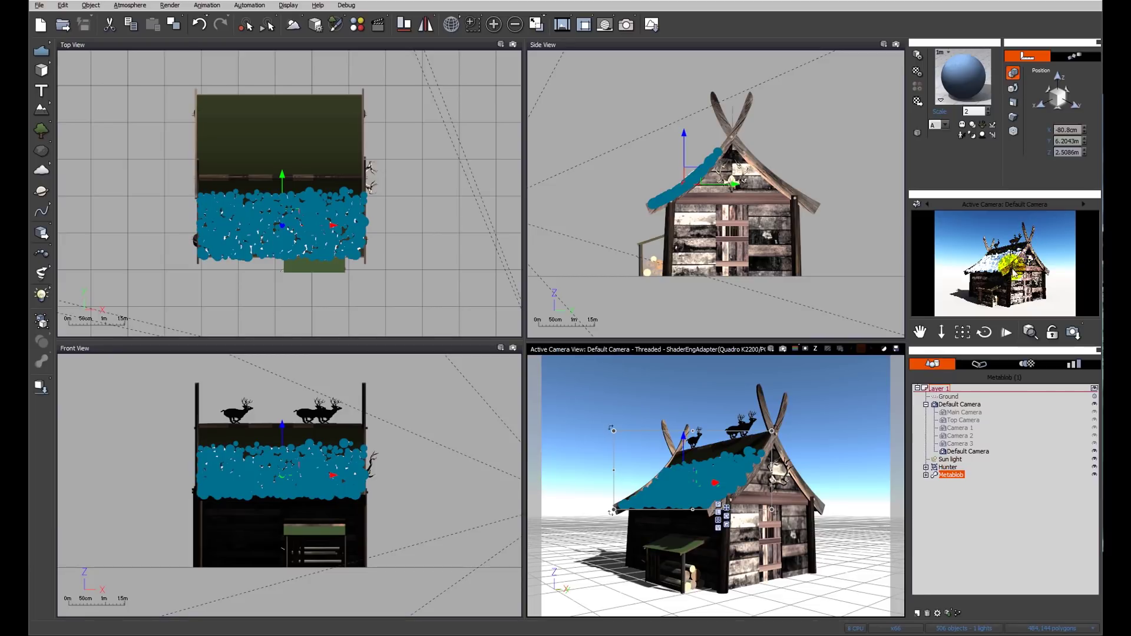
- Narrow the Metablob from its right side in Top View and shift it slightly right
{"action": "right_click_drag", "start_coordinate": [339, 471], "coordinate": [362, 481]}
{"action": "right_click_drag", "start_coordinate": [350, 246], "coordinate": [374, 248], "text": "ctrl"}
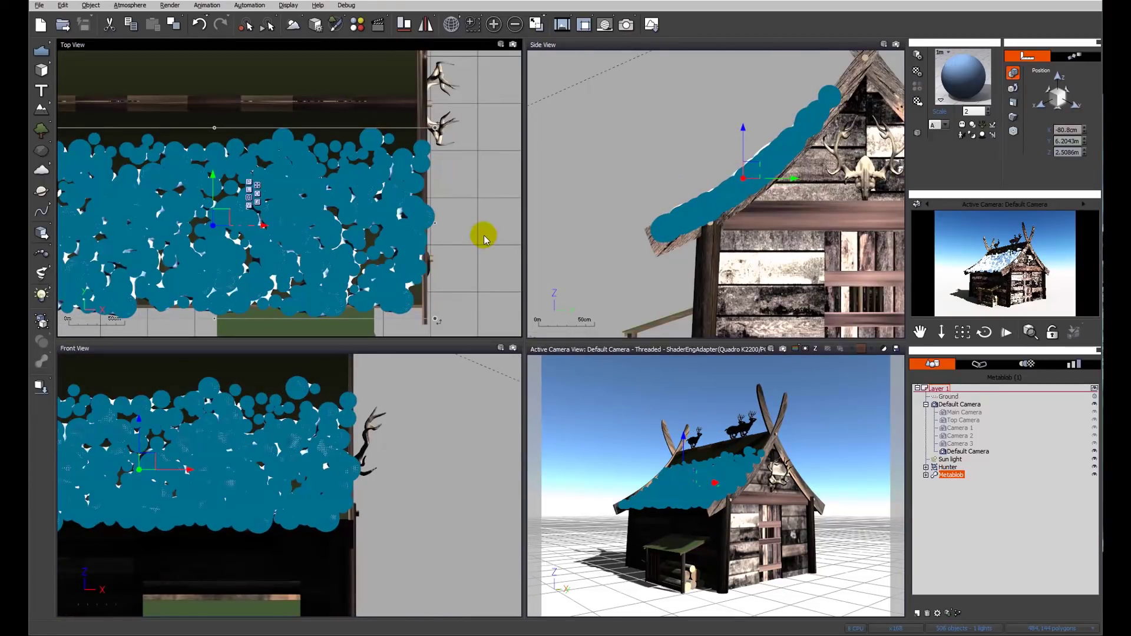
{"action": "left_click_drag", "start_coordinate": [433, 222], "coordinate": [425, 219]}
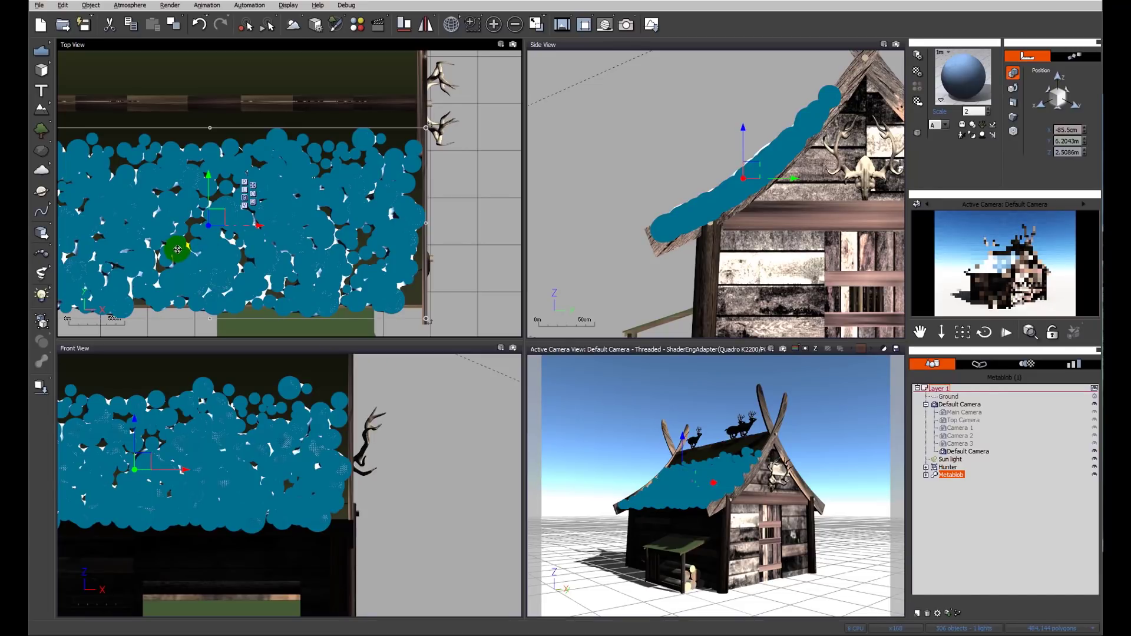
{"action": "right_click_drag", "start_coordinate": [176, 240], "coordinate": [374, 235]}
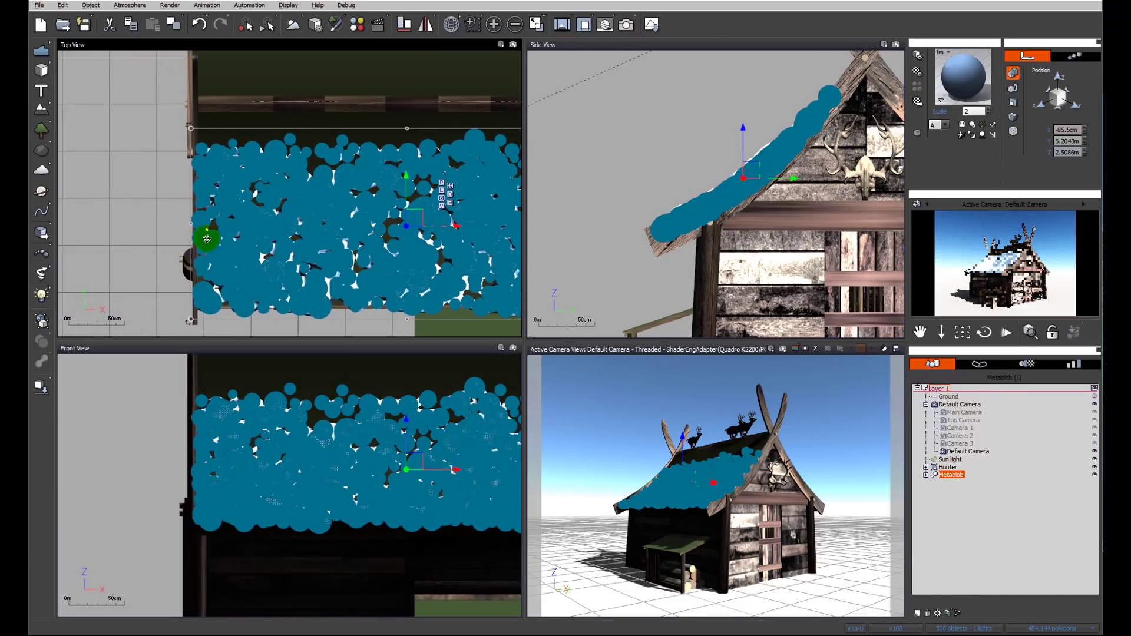
{"action": "left_click_drag", "start_coordinate": [193, 224], "coordinate": [195, 224]}
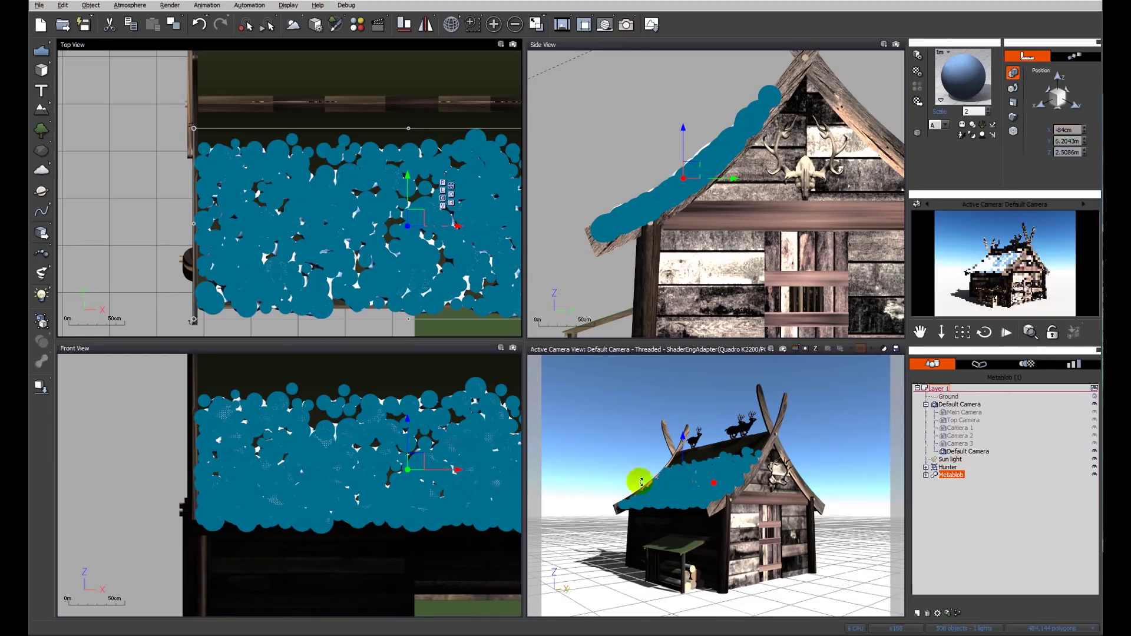
- Lower the Metablob's top in Side View so it sits tightly on the roof
{"action": "middle_click_drag", "start_coordinate": [792, 141], "coordinate": [793, 164]}
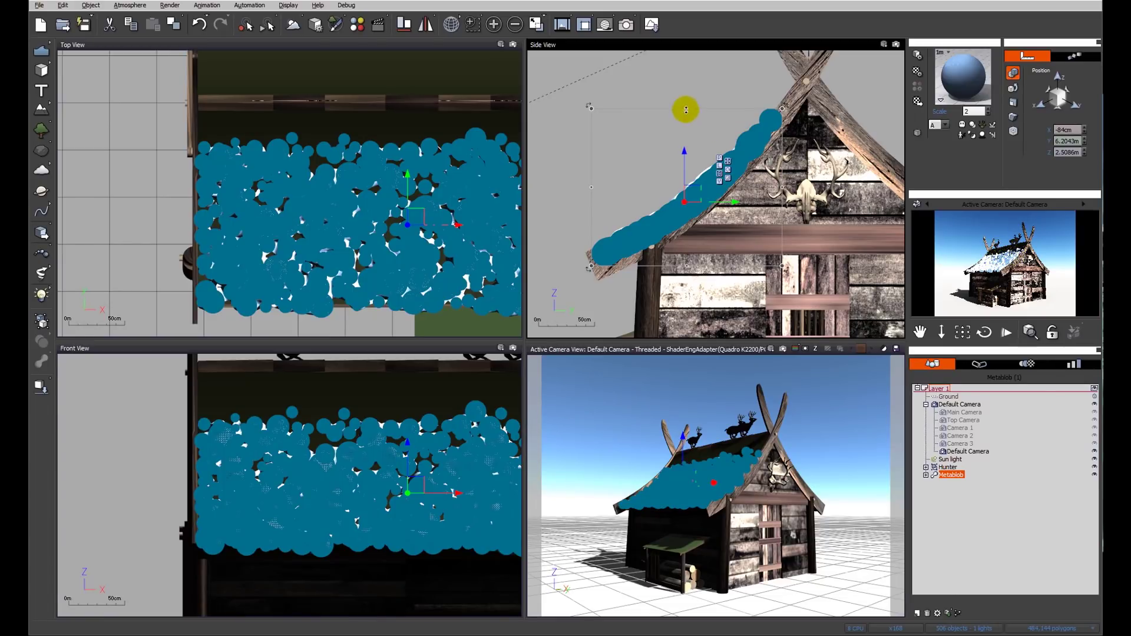
{"action": "left_click_drag", "start_coordinate": [686, 108], "coordinate": [688, 114]}
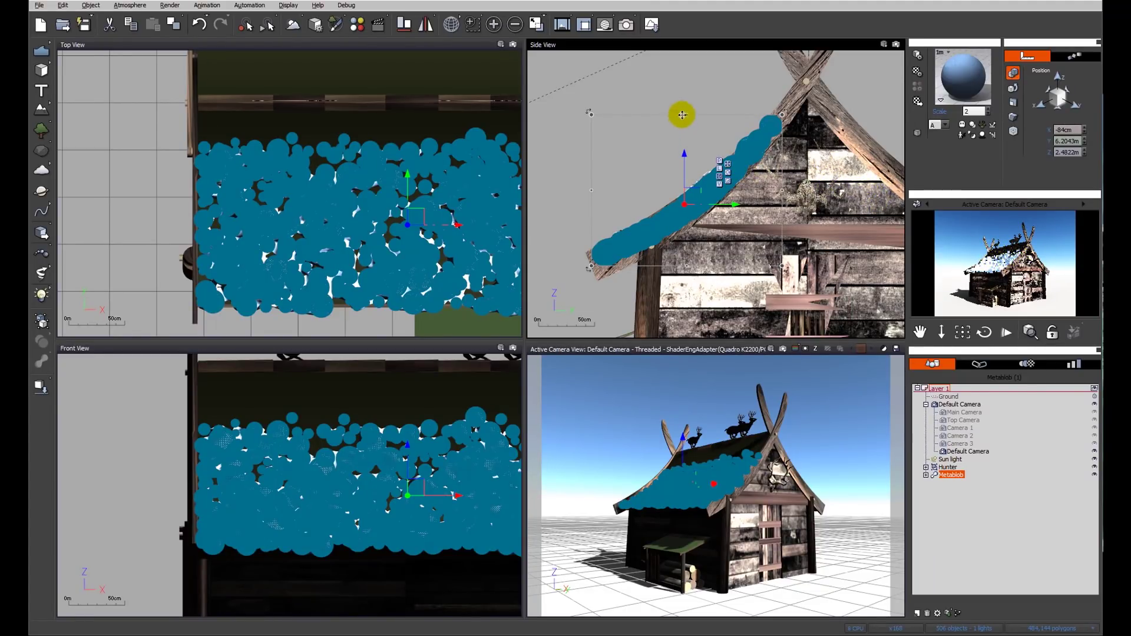
{"action": "left_click_drag", "start_coordinate": [688, 115], "coordinate": [688, 119]}
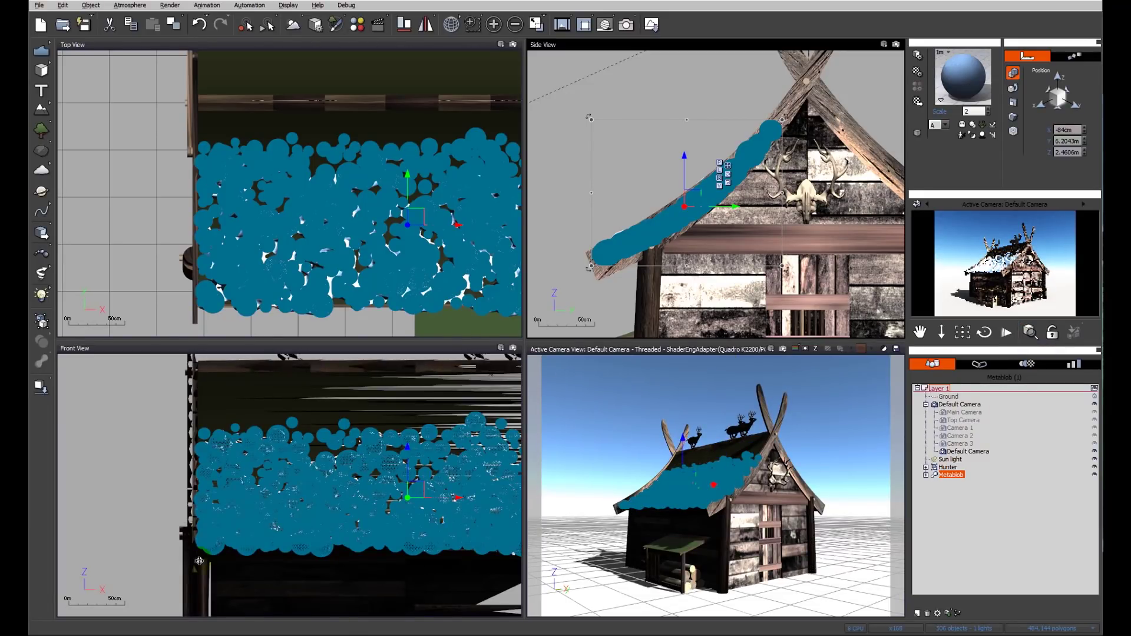
- Render the camera view to check the adjusted snow, then reselect the Metablob on the roof
{"action": "left_click", "coordinate": [627, 26]}
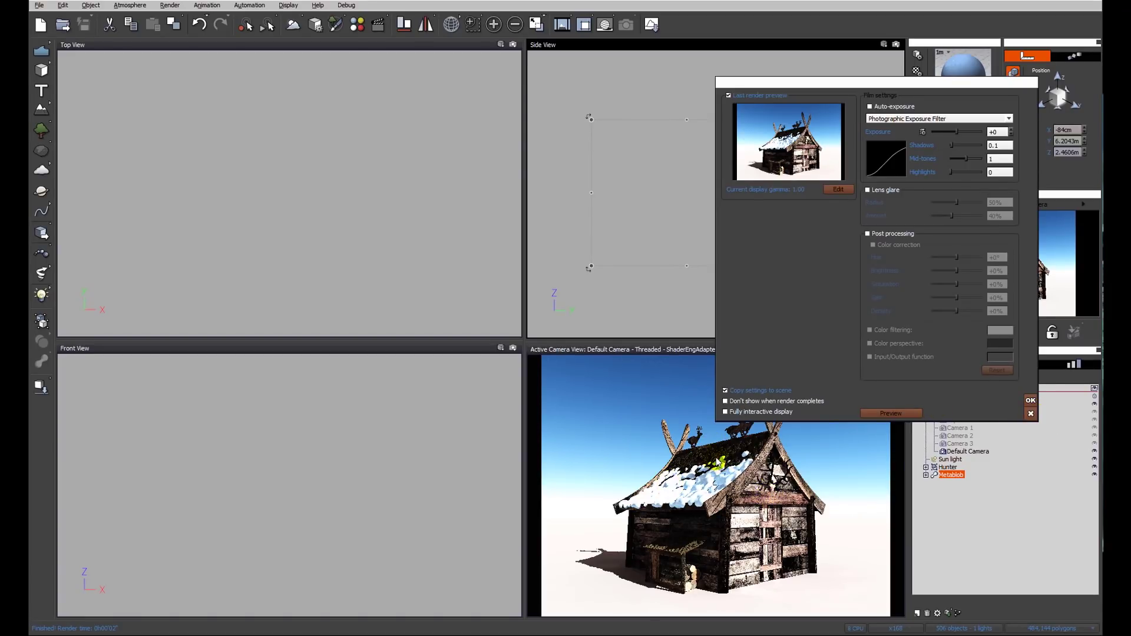
{"action": "left_click", "coordinate": [1031, 414]}
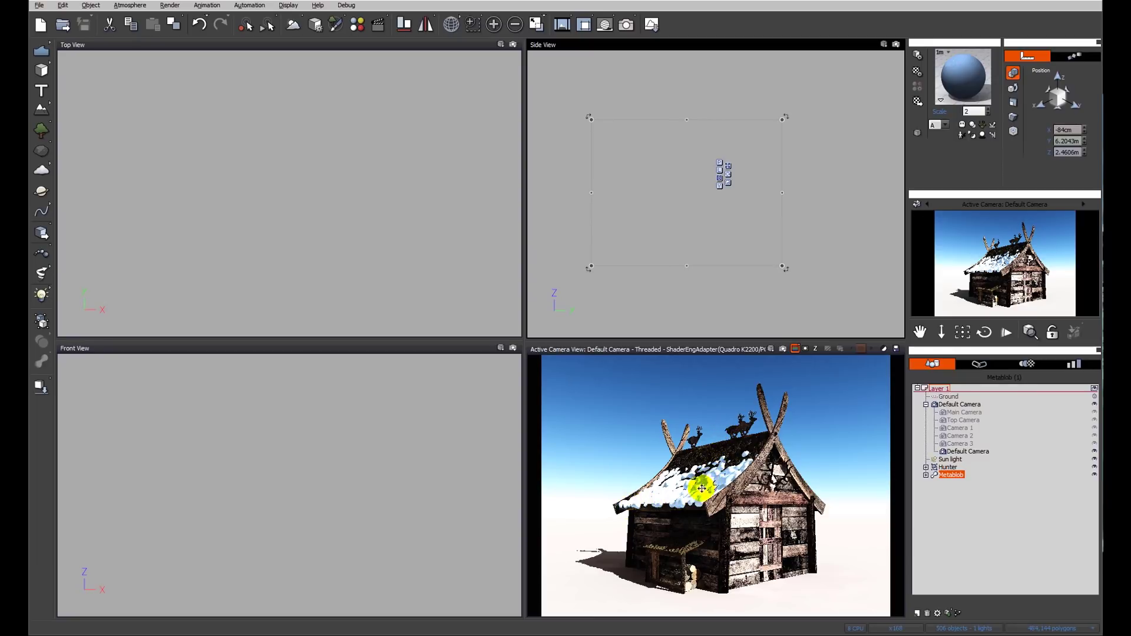
{"action": "left_click", "coordinate": [680, 504]}
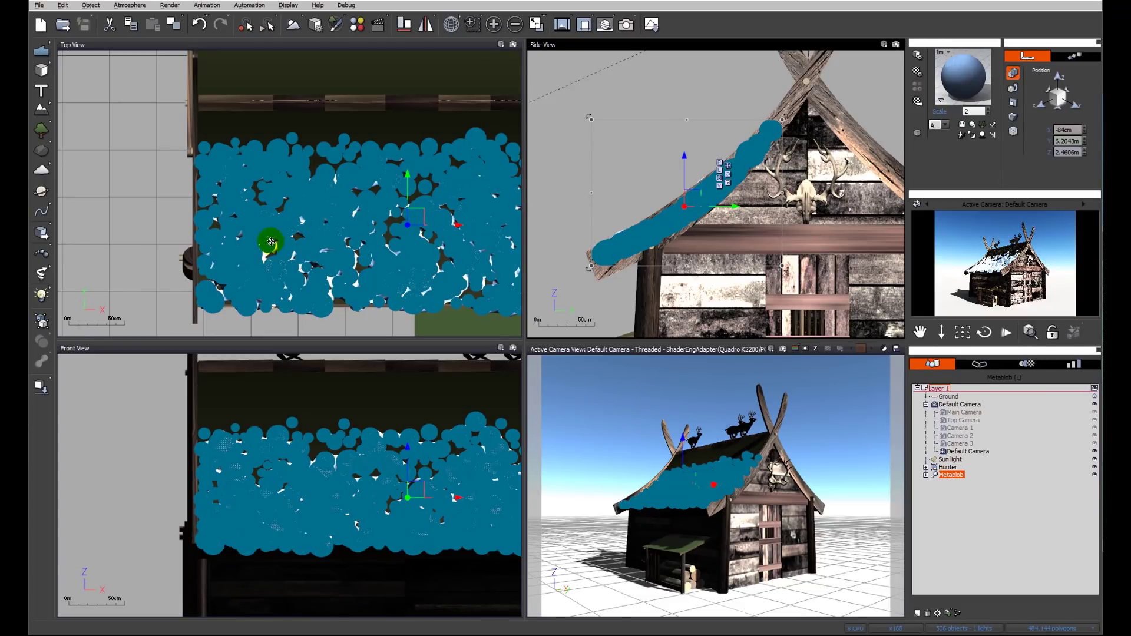
- Bake the Metablob to polygons from the World Browser, accepting the default mesh resolution
{"action": "left_click", "coordinate": [951, 476]}
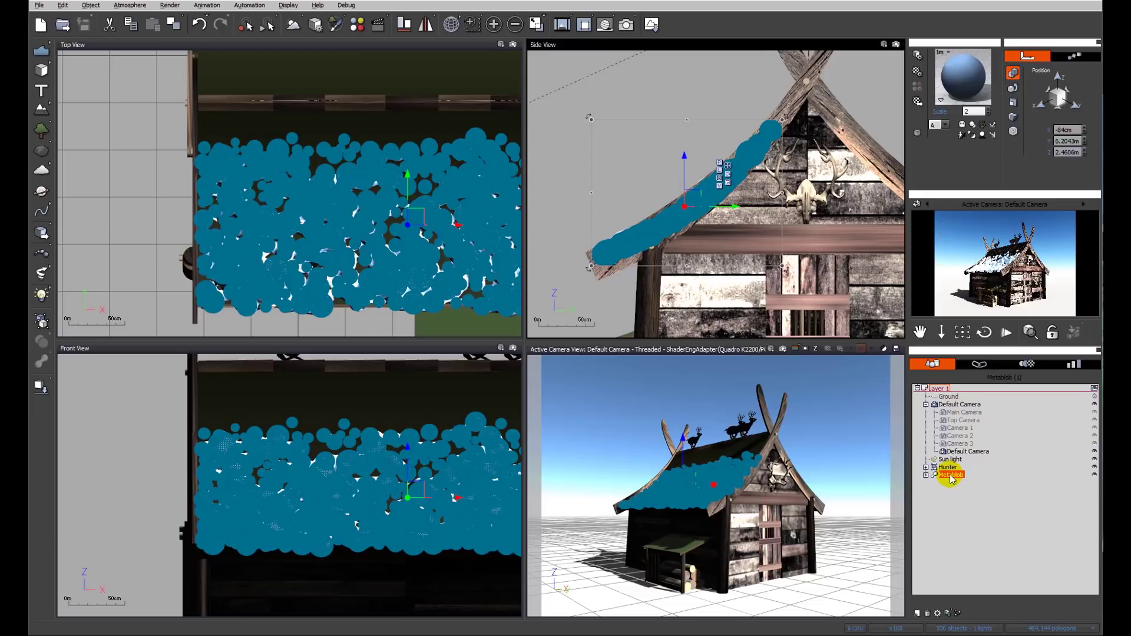
{"action": "right_click", "coordinate": [951, 477]}
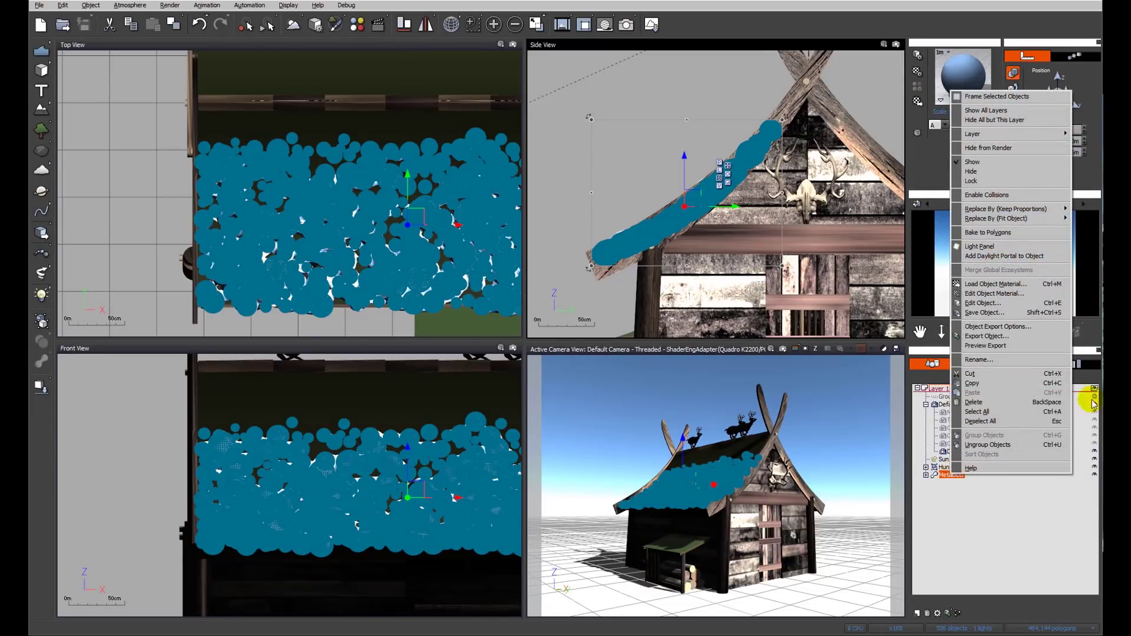
{"action": "left_click", "coordinate": [1006, 236]}
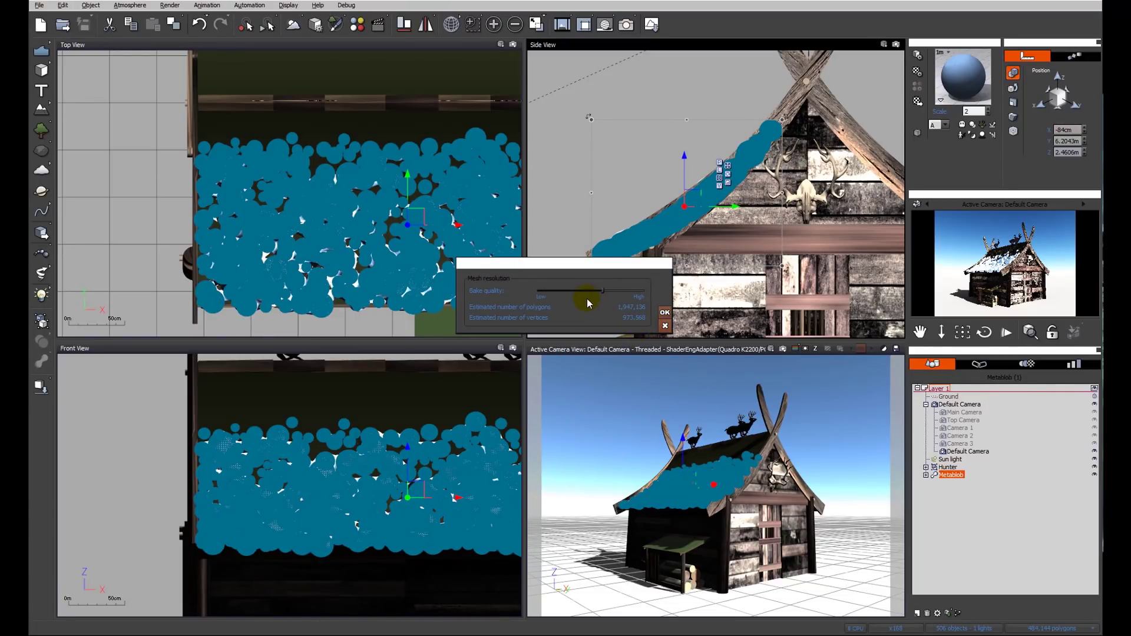
{"action": "left_click", "coordinate": [665, 314]}
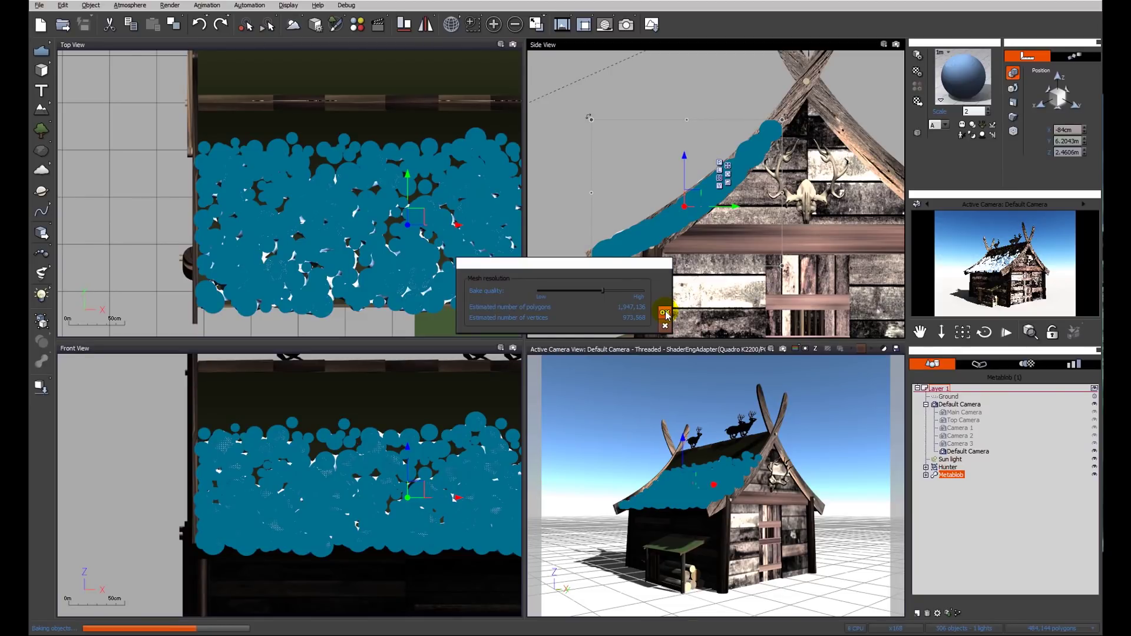
{"action": "left_click", "coordinate": [665, 314]}
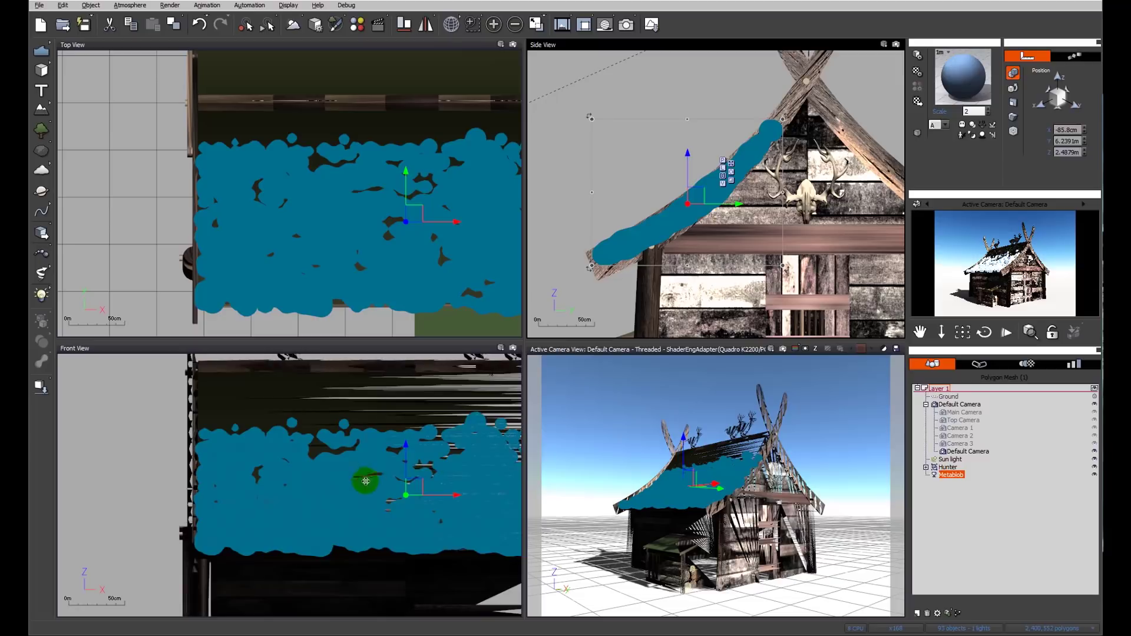
- Render the final image of the hut with the baked snow mesh, then close the render window
{"action": "left_click", "coordinate": [627, 26]}
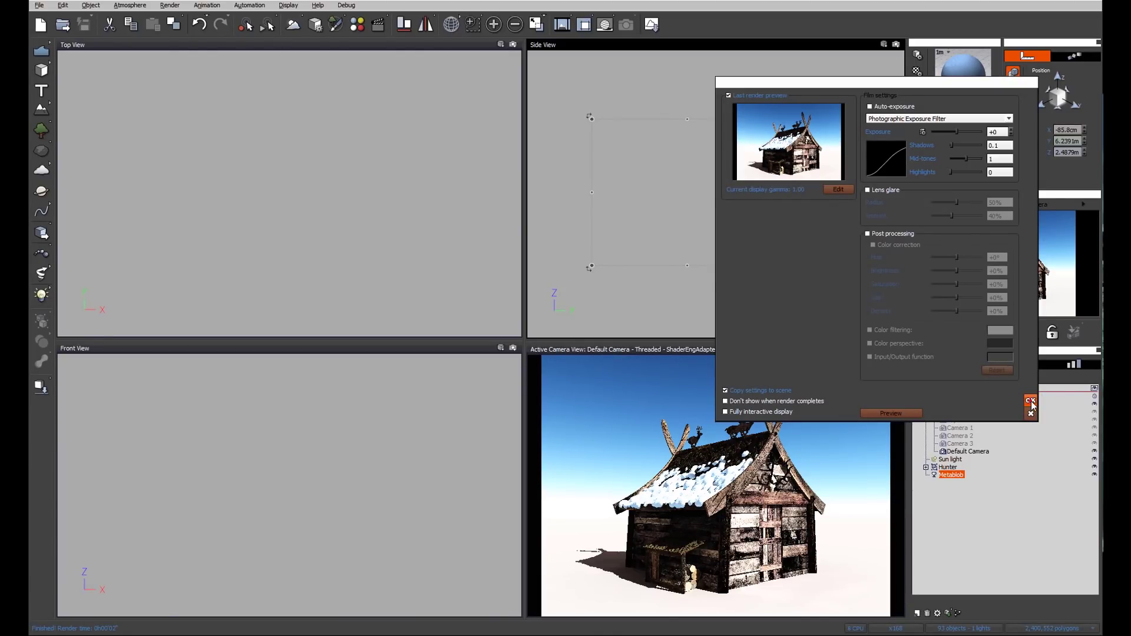
{"action": "key", "text": "Escape"}
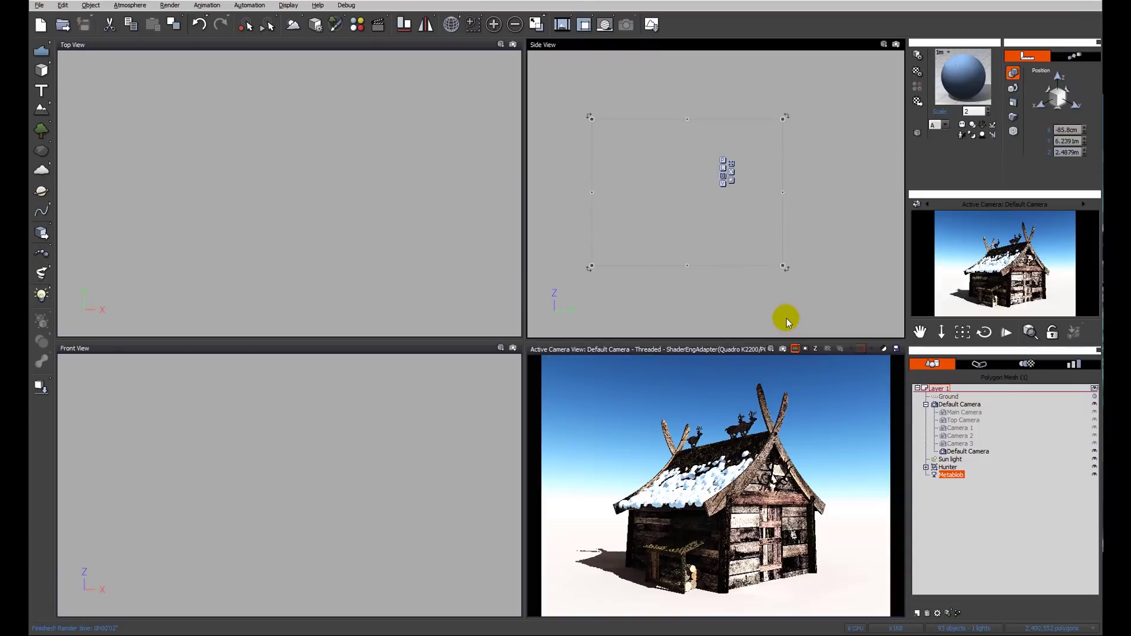